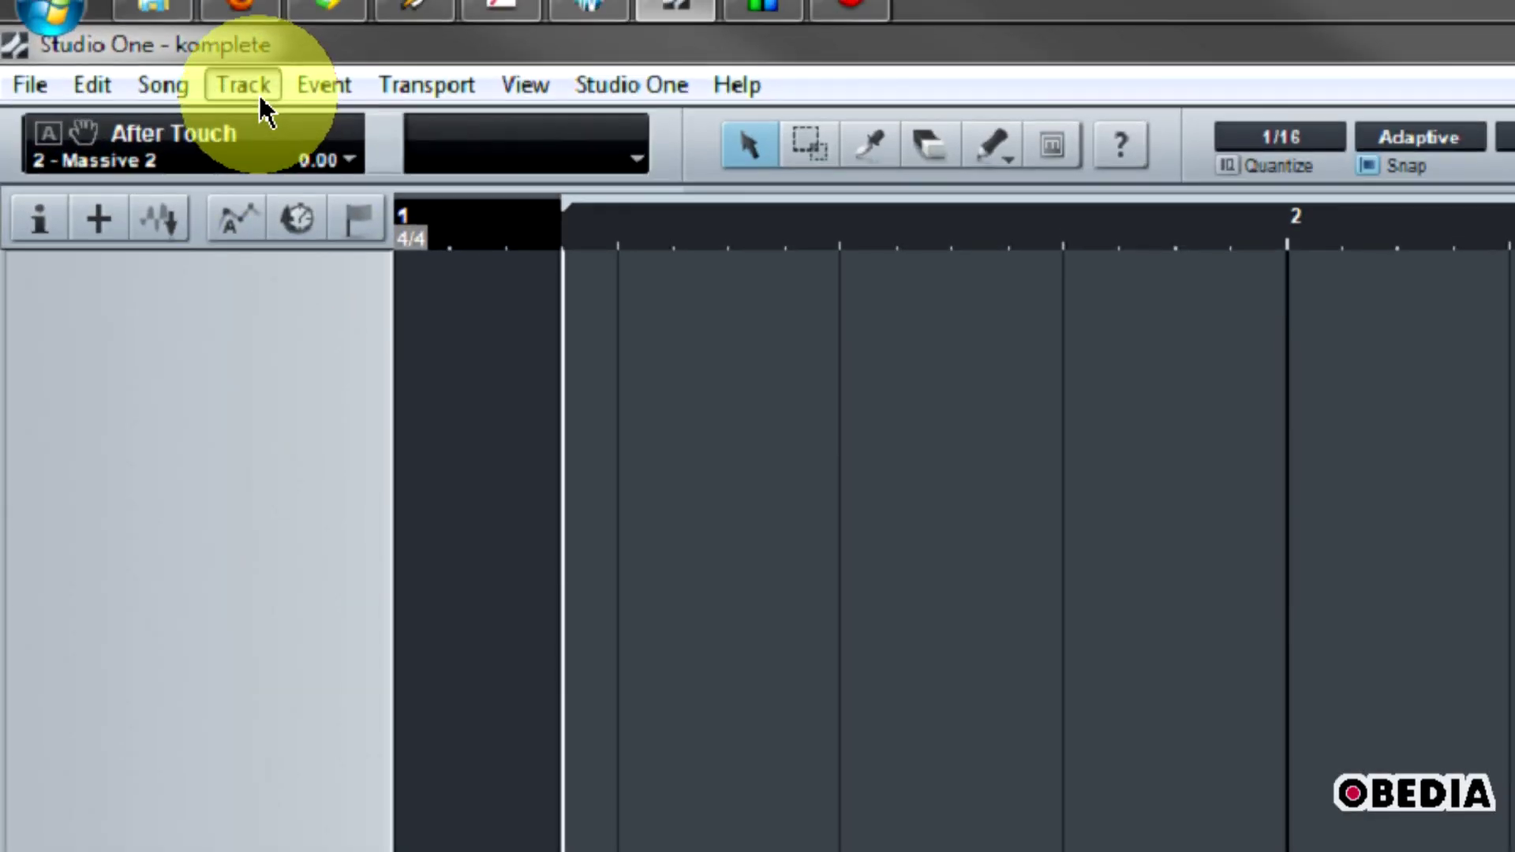
Add an instrument track from the Track menu and turn on Track 1's input monitoring.
{"action": "left_click", "coordinate": [258, 80]}
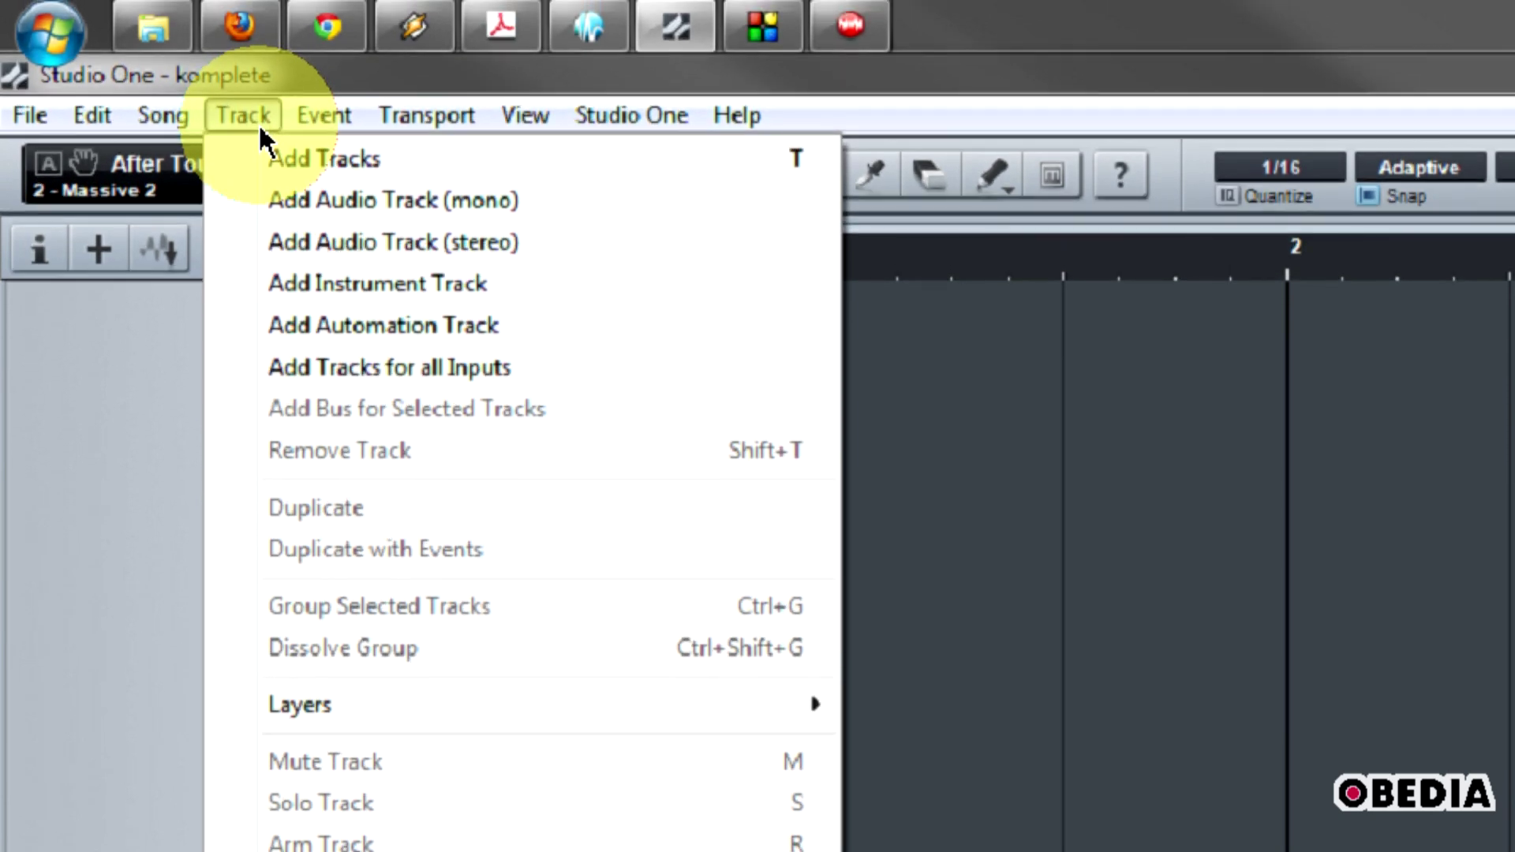
{"action": "left_click", "coordinate": [323, 103]}
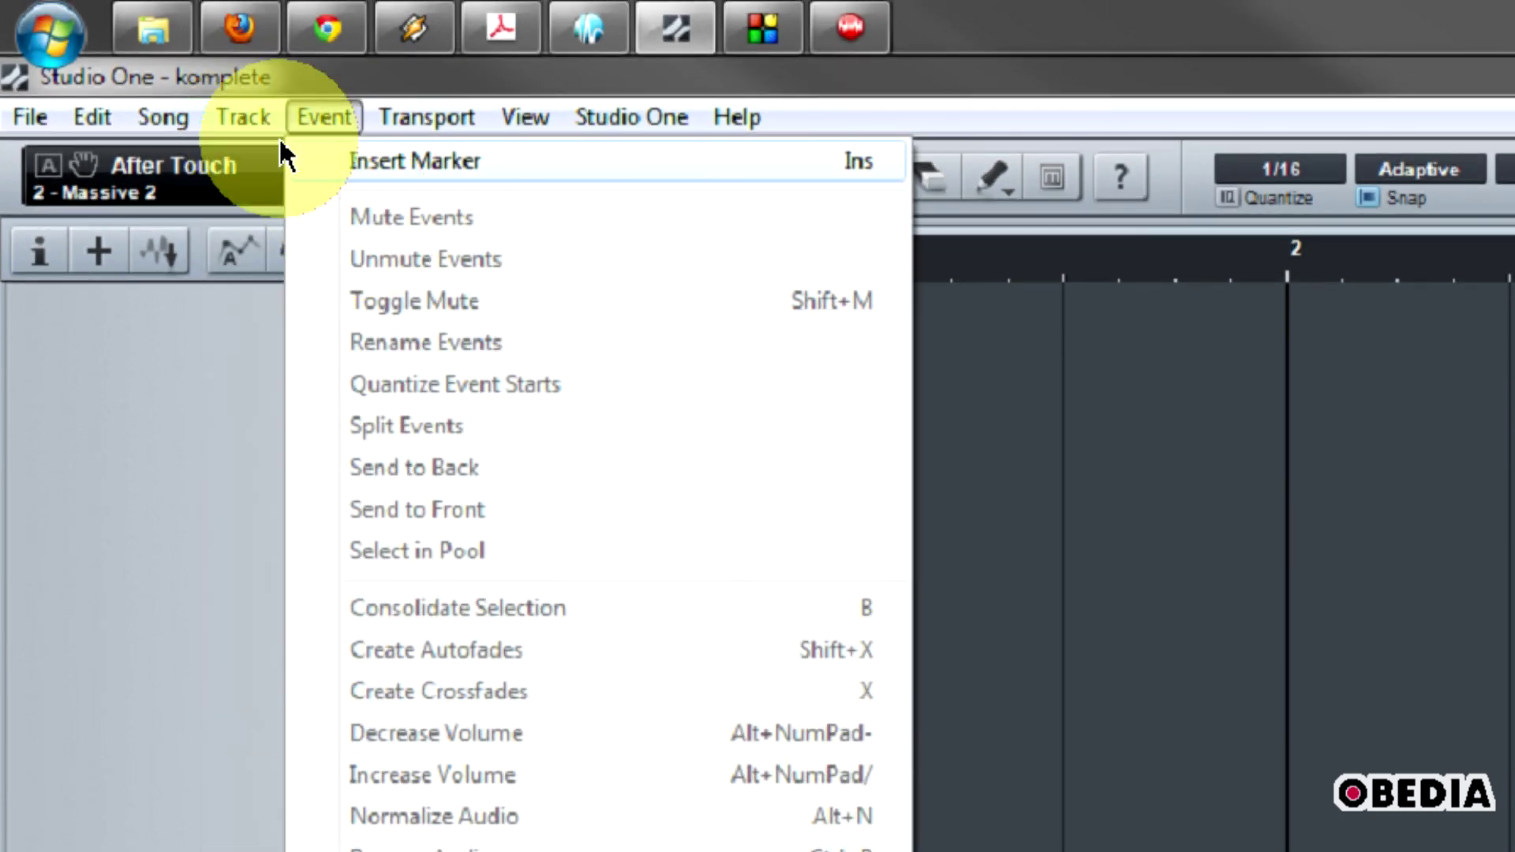
{"action": "mouse_move", "coordinate": [243, 117]}
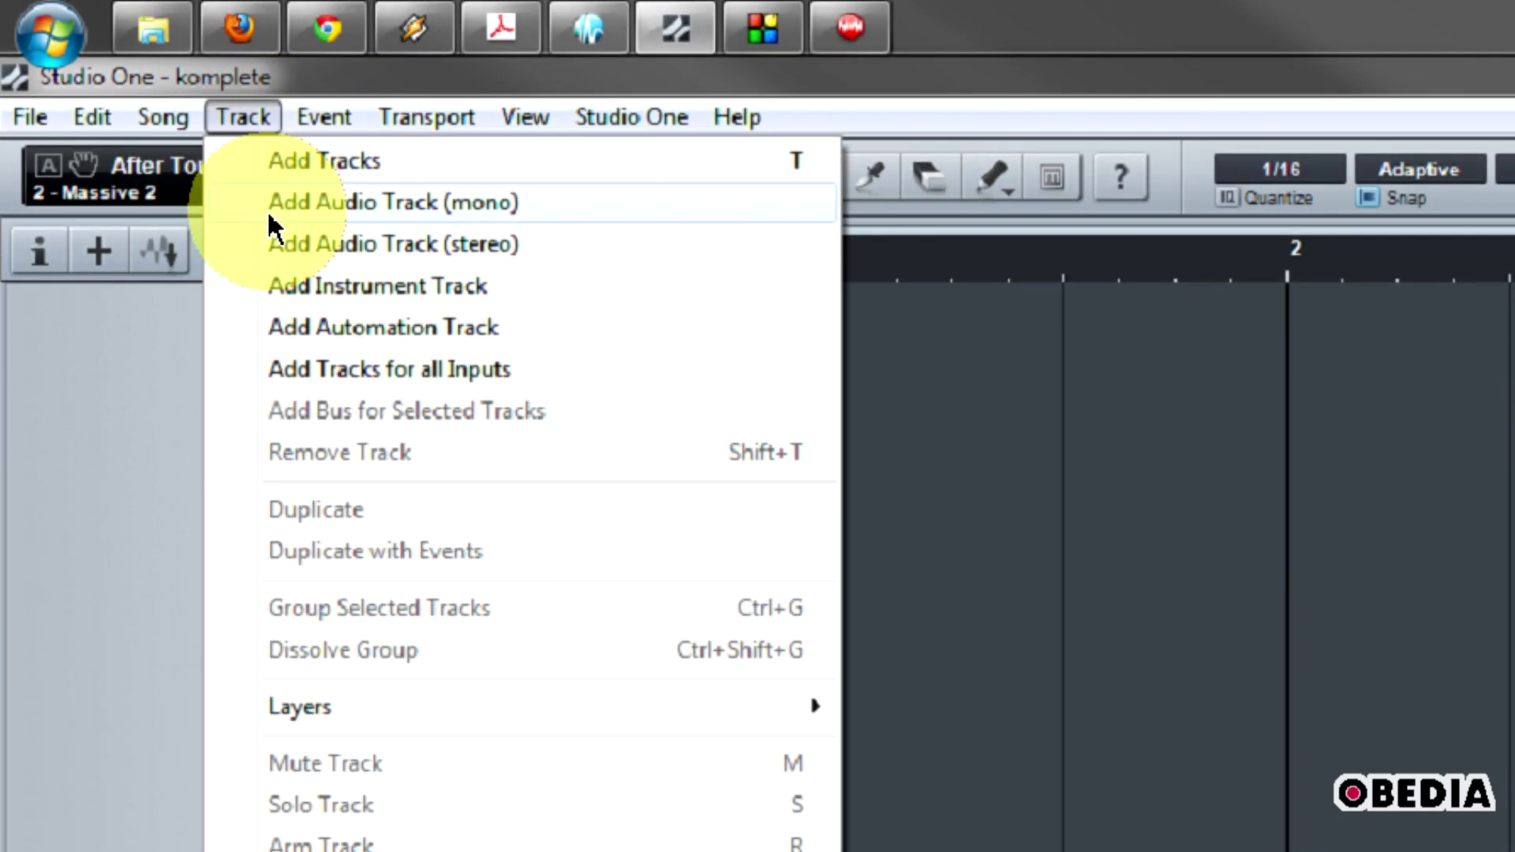
{"action": "left_click", "coordinate": [284, 282]}
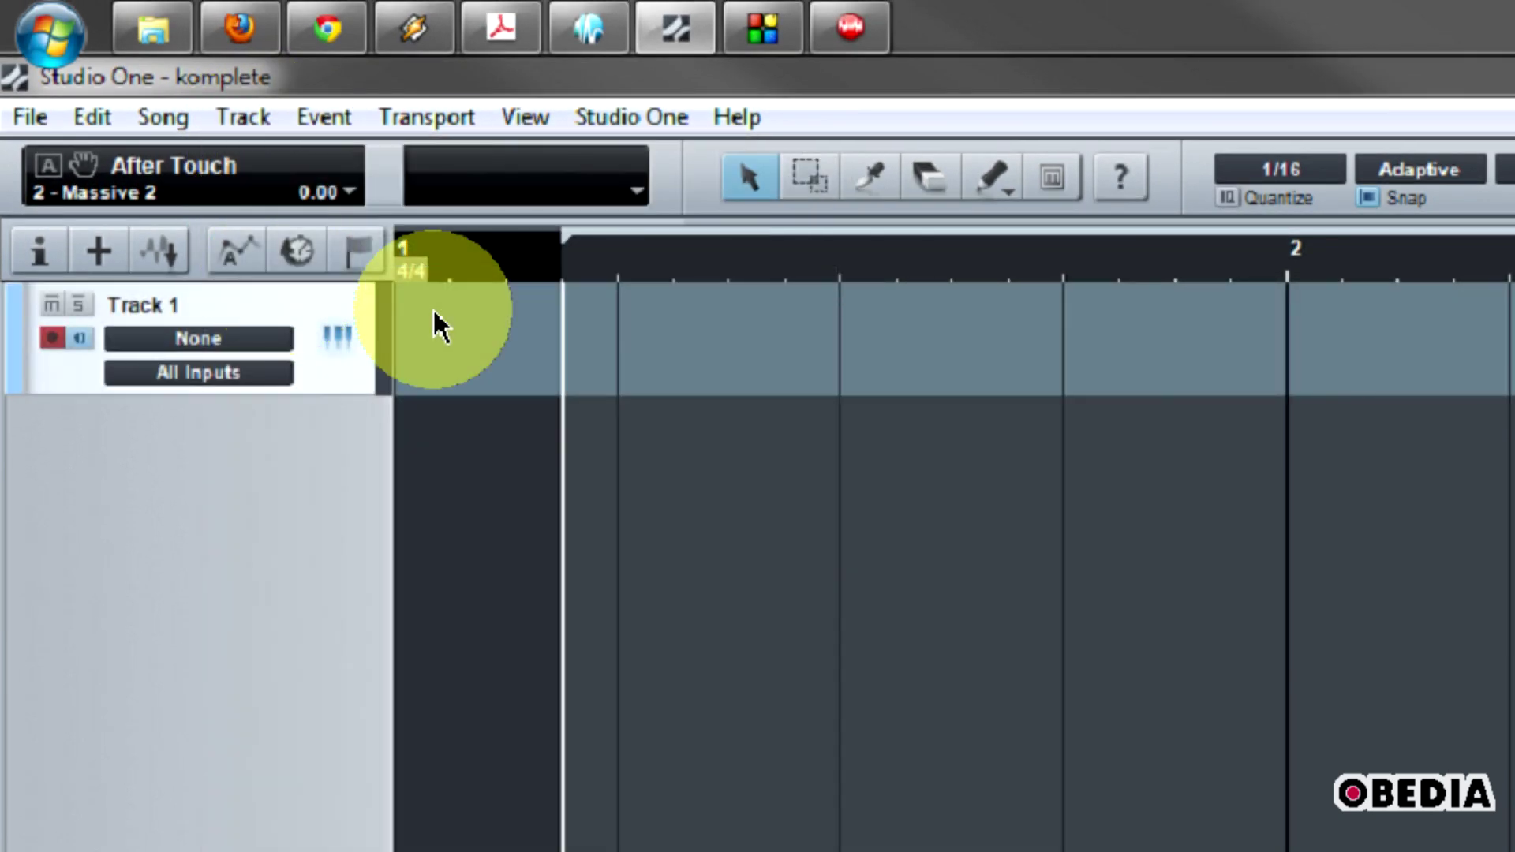
{"action": "left_click", "coordinate": [80, 339]}
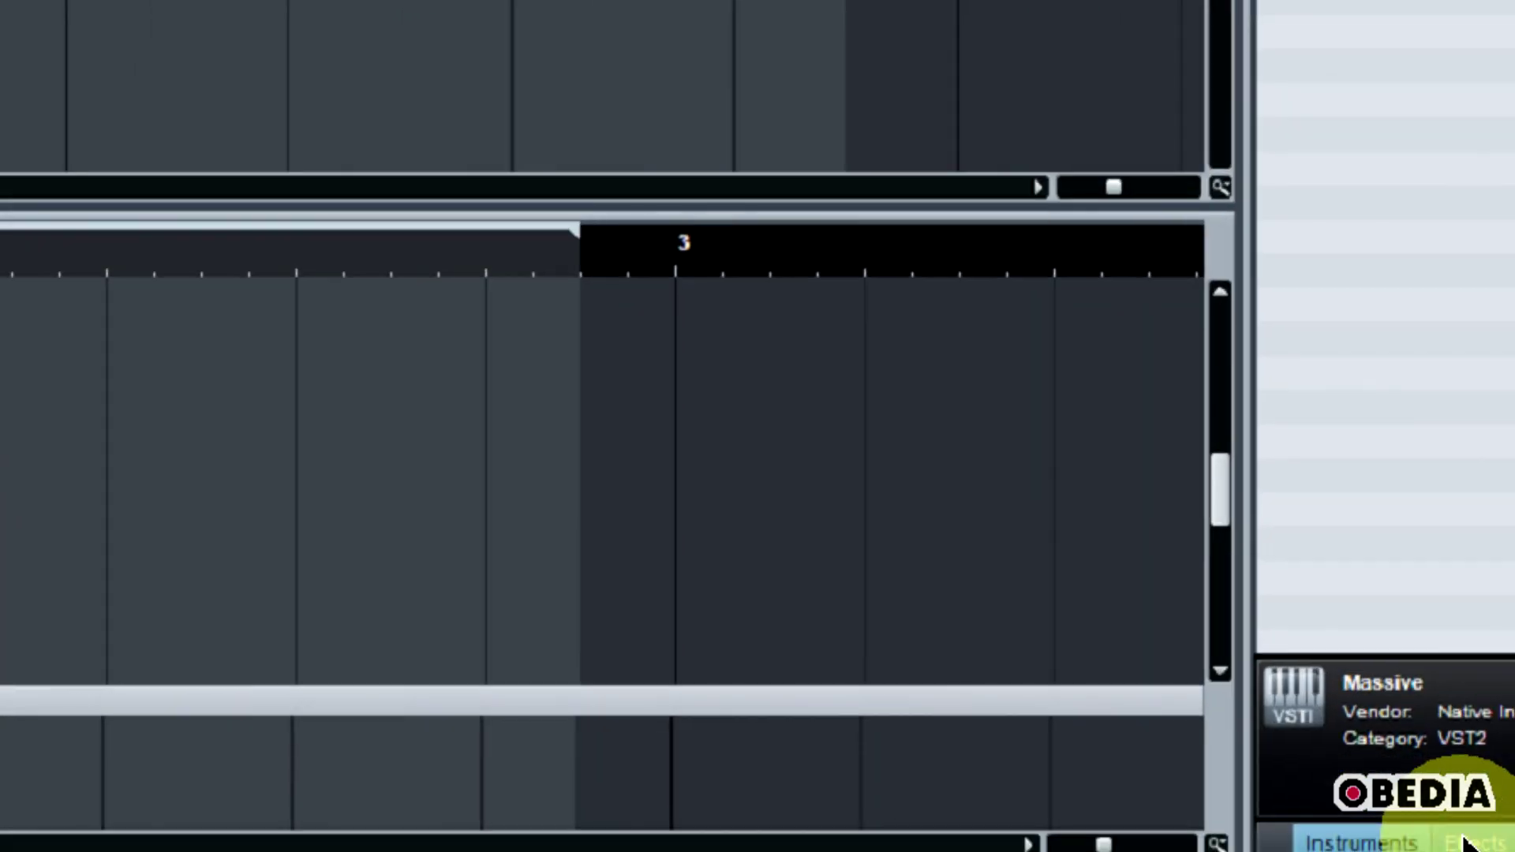
Browse the Effects, Sounds and Files tabs, then return the browser to Instruments.
{"action": "left_click", "coordinate": [1511, 848]}
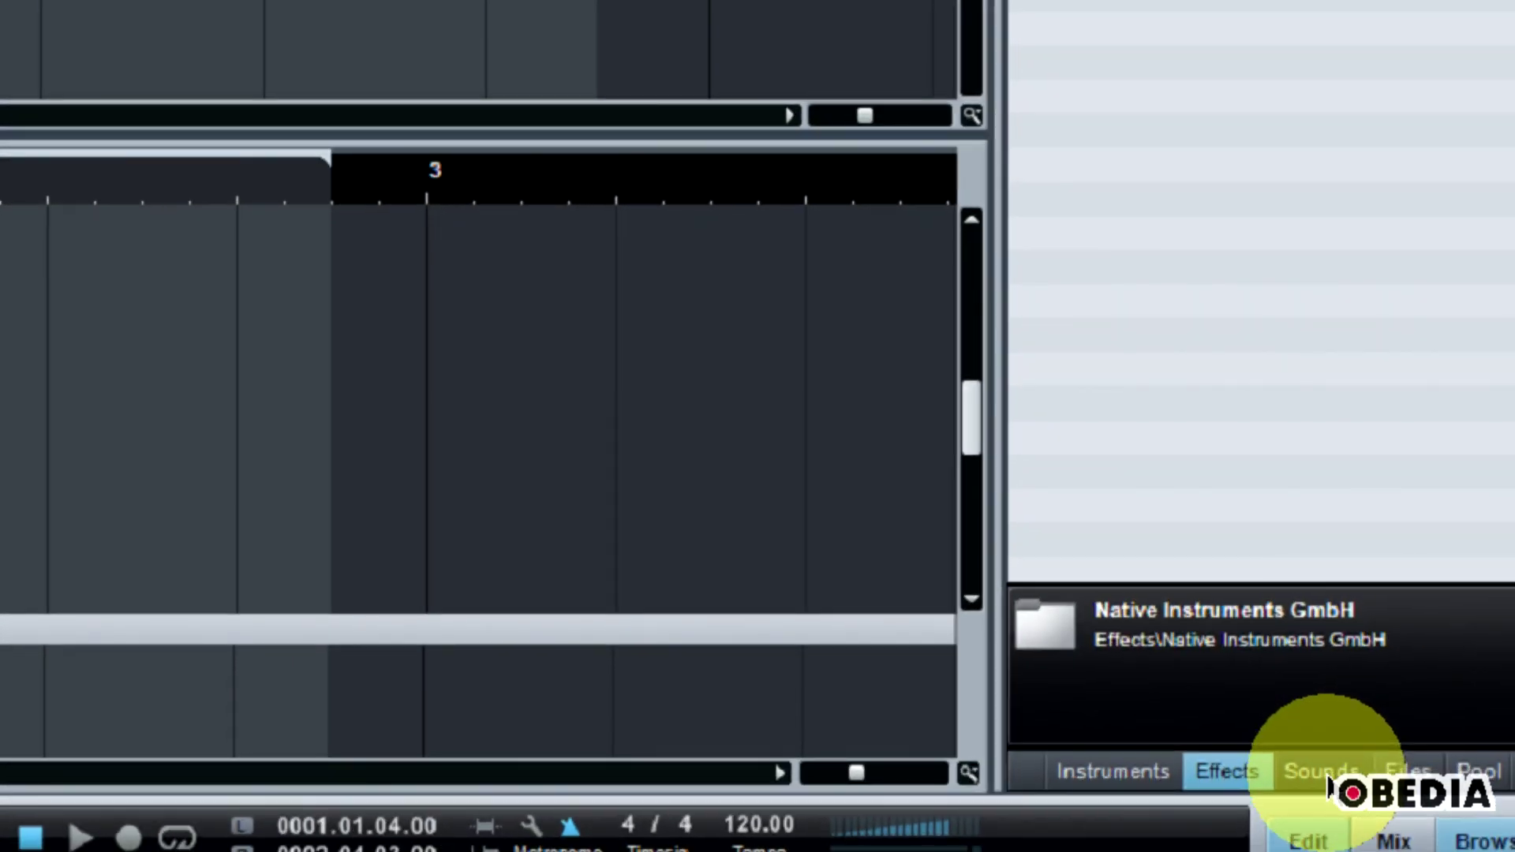
{"action": "left_click", "coordinate": [1154, 788]}
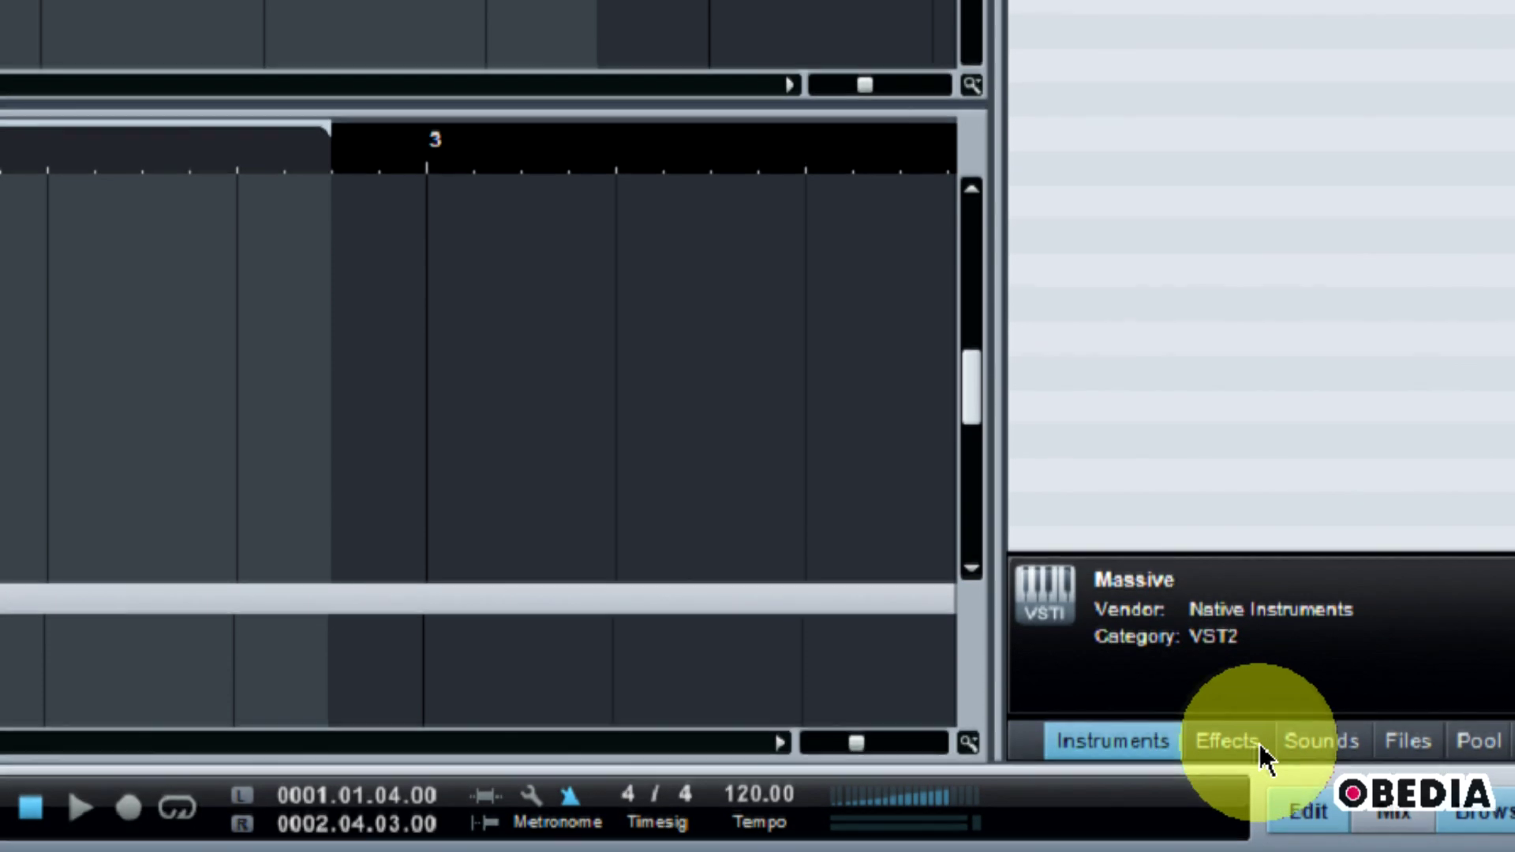
{"action": "left_click", "coordinate": [1255, 759]}
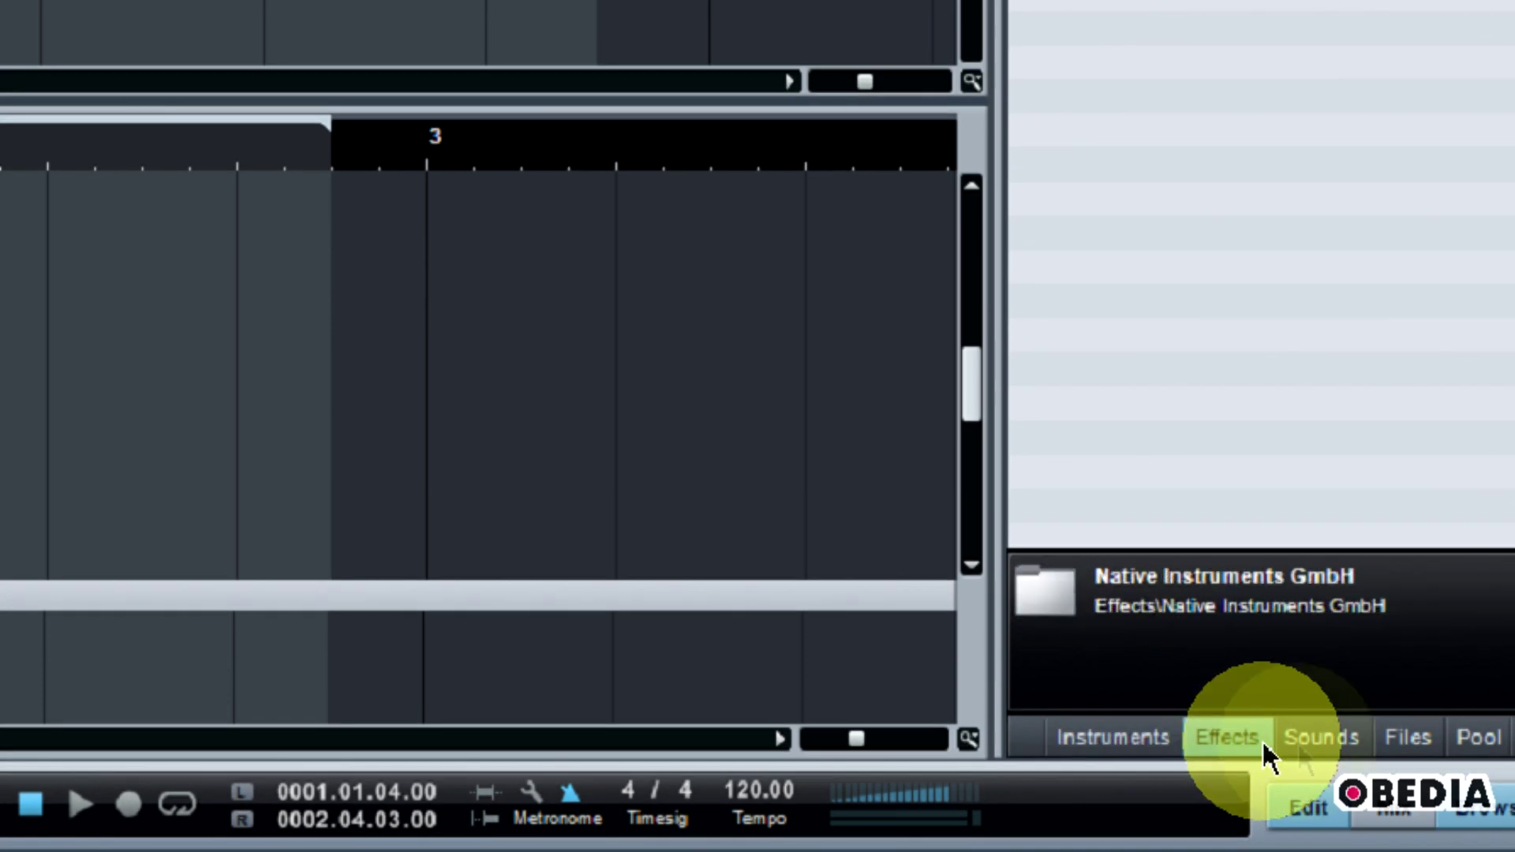
{"action": "left_click", "coordinate": [1321, 746]}
{"action": "left_click", "coordinate": [1401, 741]}
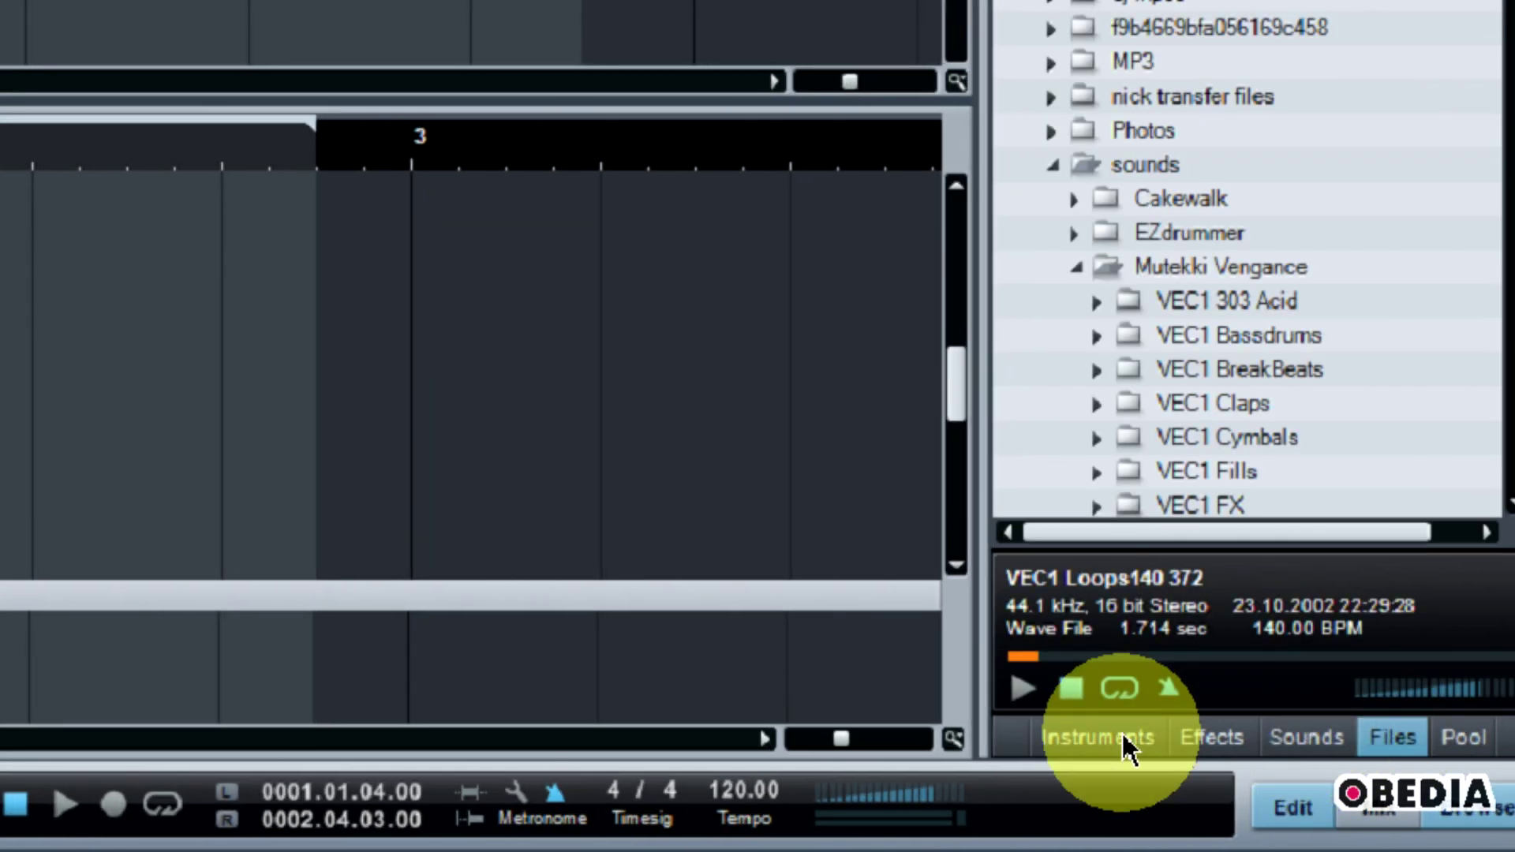
{"action": "left_click", "coordinate": [1122, 736]}
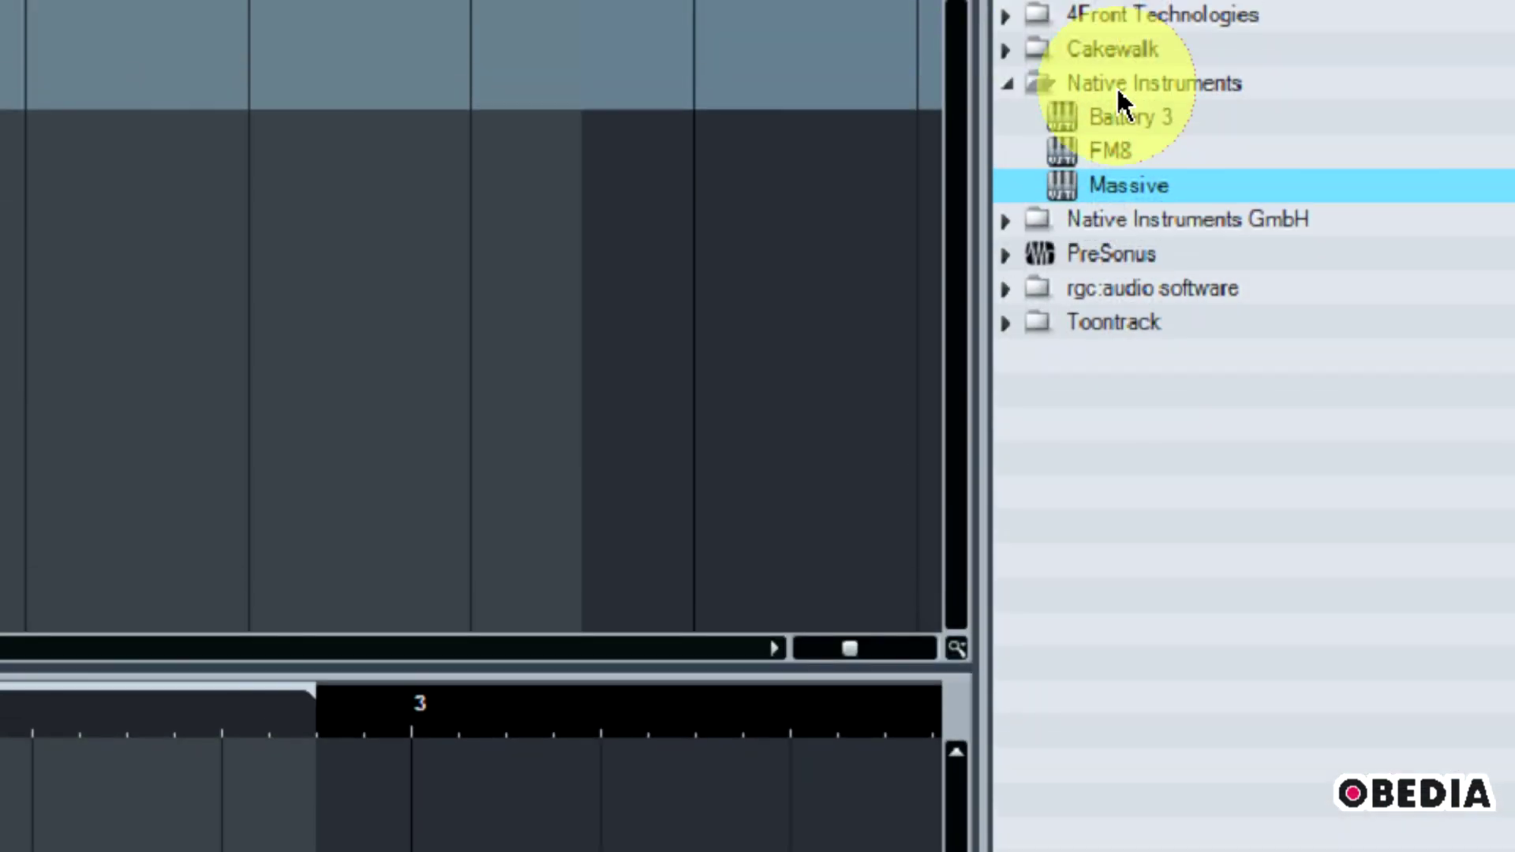
Sort the instruments by Vendor, expand Native Instruments and drag Massive onto Track 1.
{"action": "left_click", "coordinate": [1008, 84]}
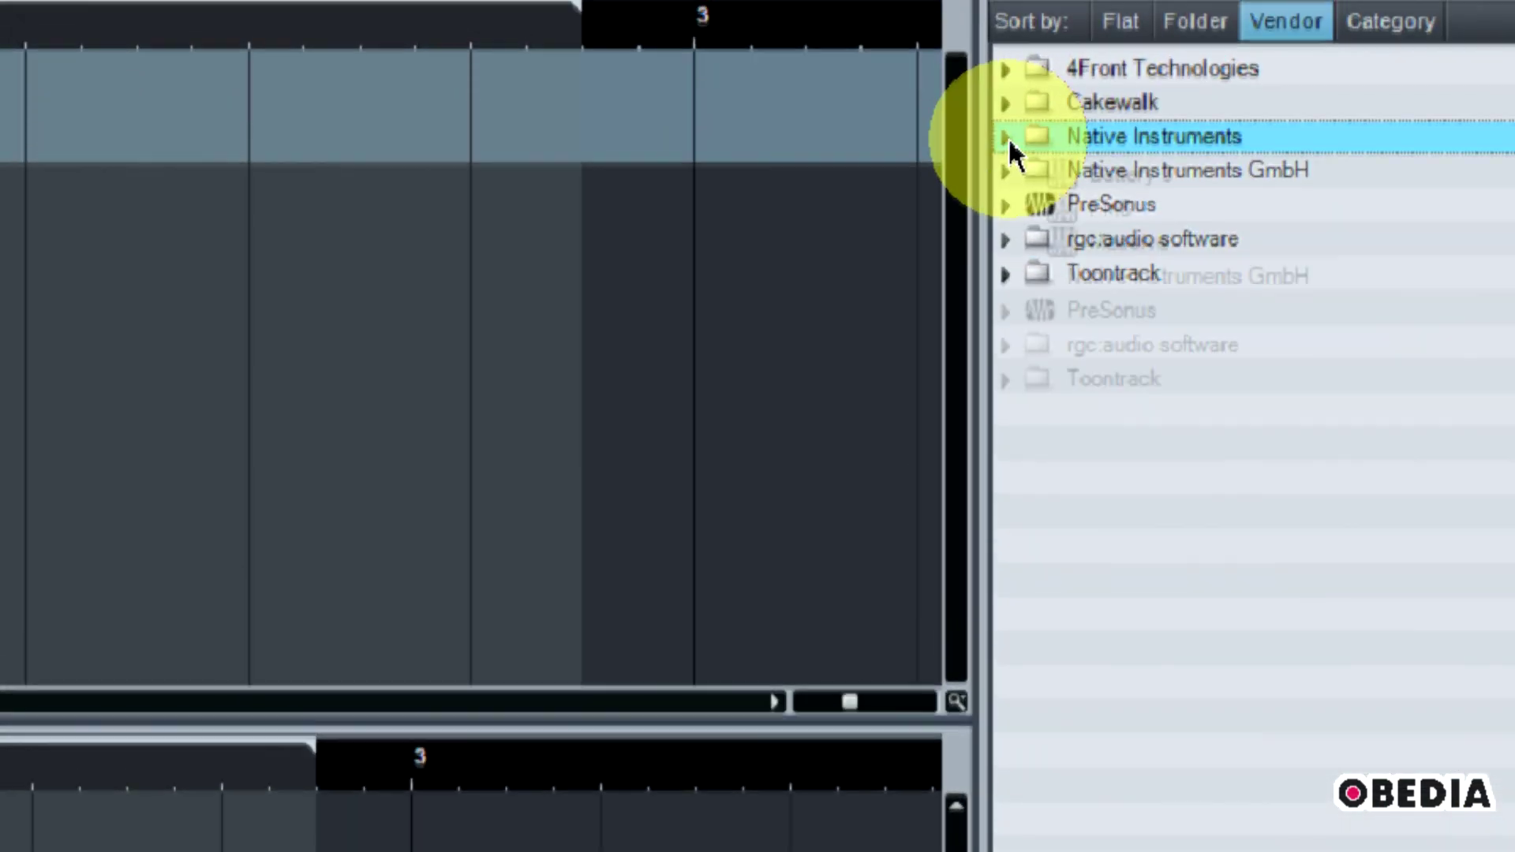
{"action": "left_click", "coordinate": [1006, 135]}
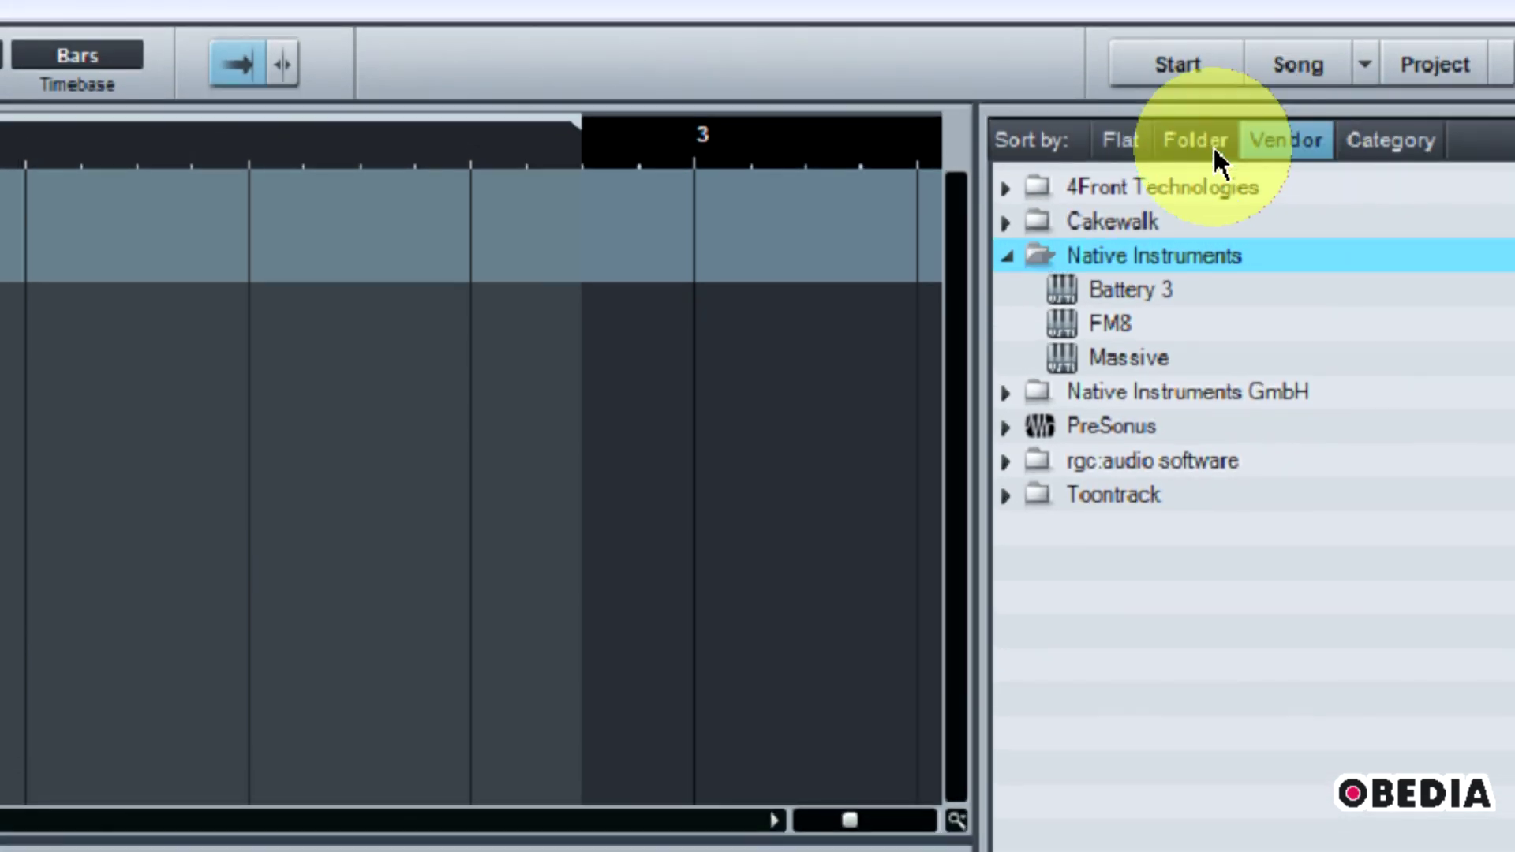
{"action": "left_click", "coordinate": [1191, 142]}
{"action": "left_click", "coordinate": [1121, 142]}
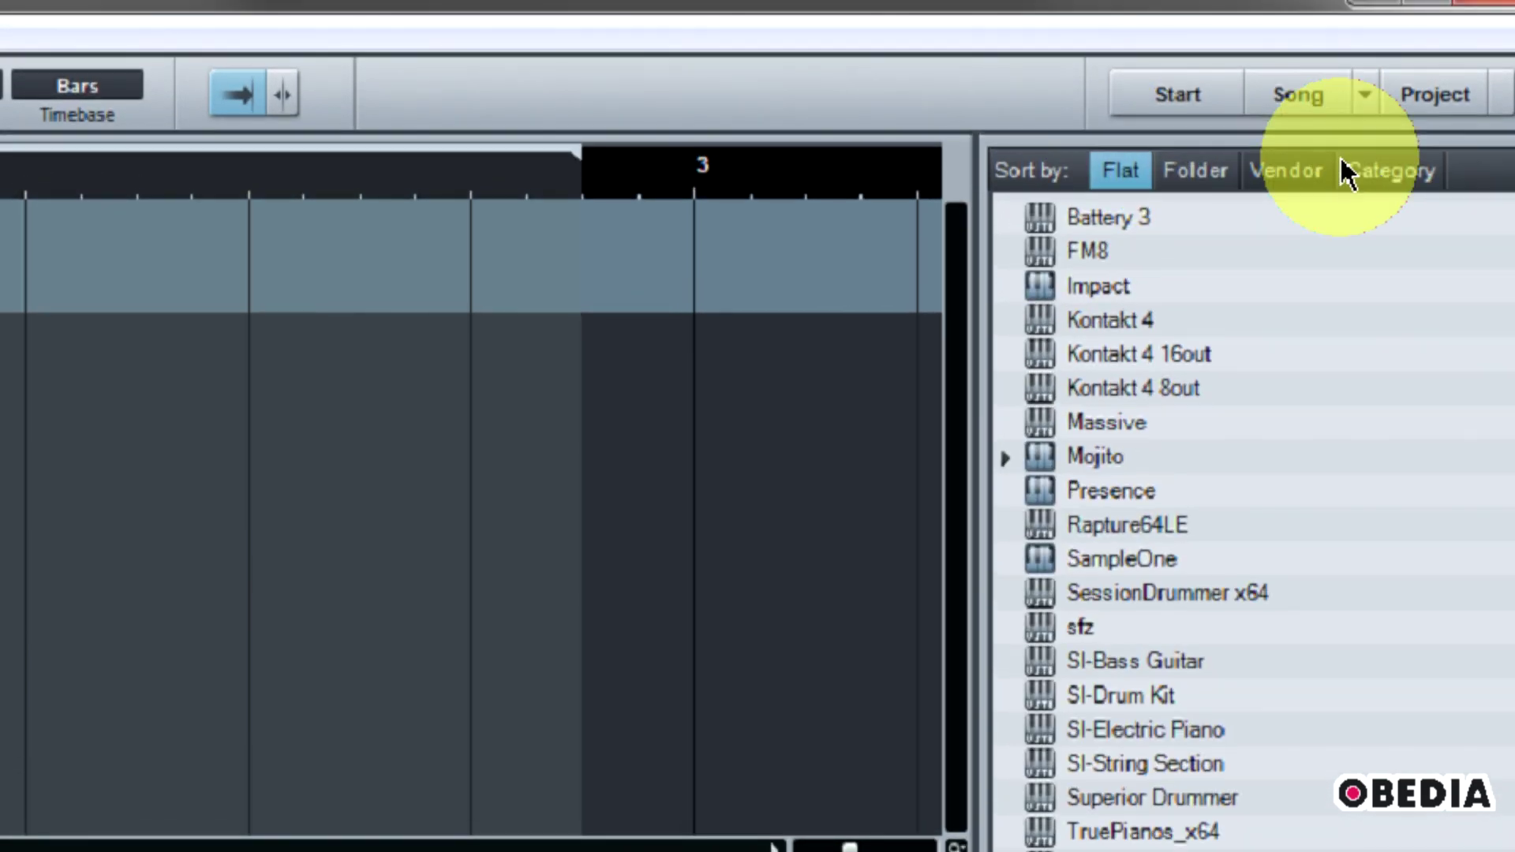
{"action": "left_click", "coordinate": [1345, 170]}
{"action": "left_click", "coordinate": [1282, 172]}
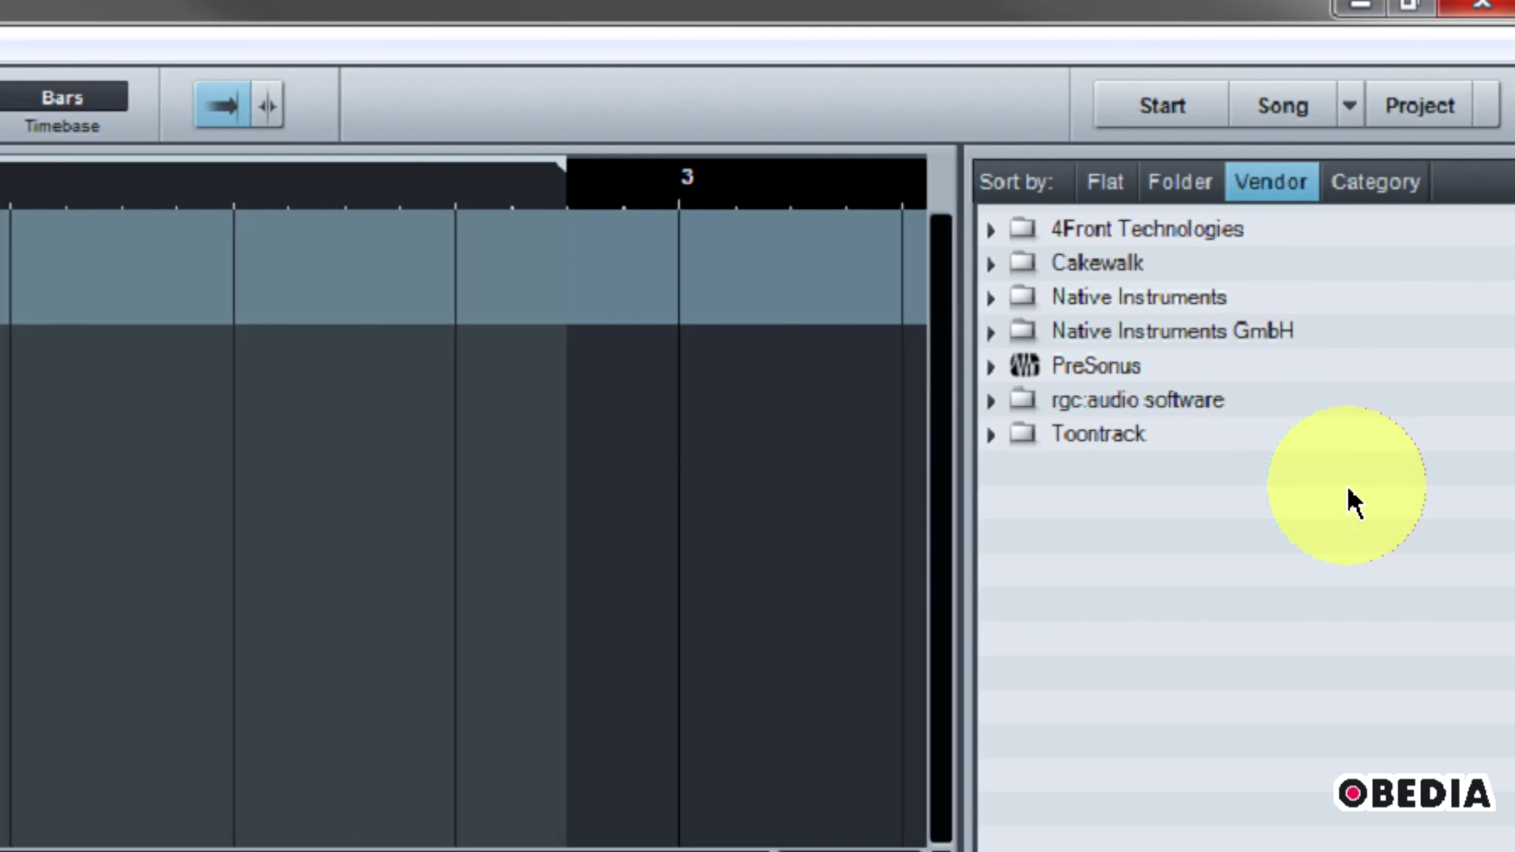
{"action": "left_click", "coordinate": [989, 300]}
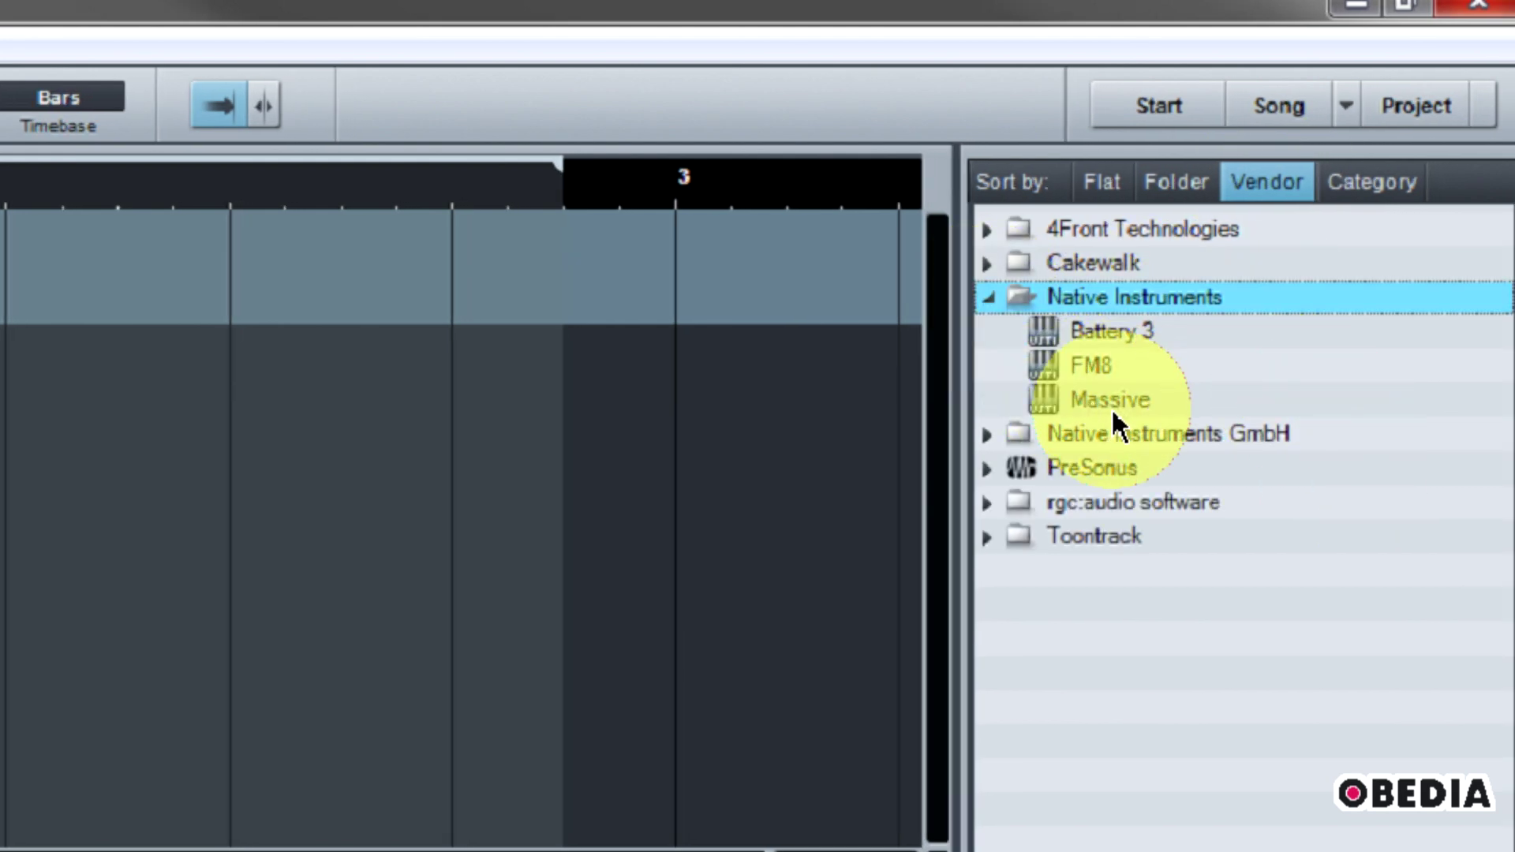
{"action": "left_click_drag", "start_coordinate": [1114, 410], "coordinate": [714, 280]}
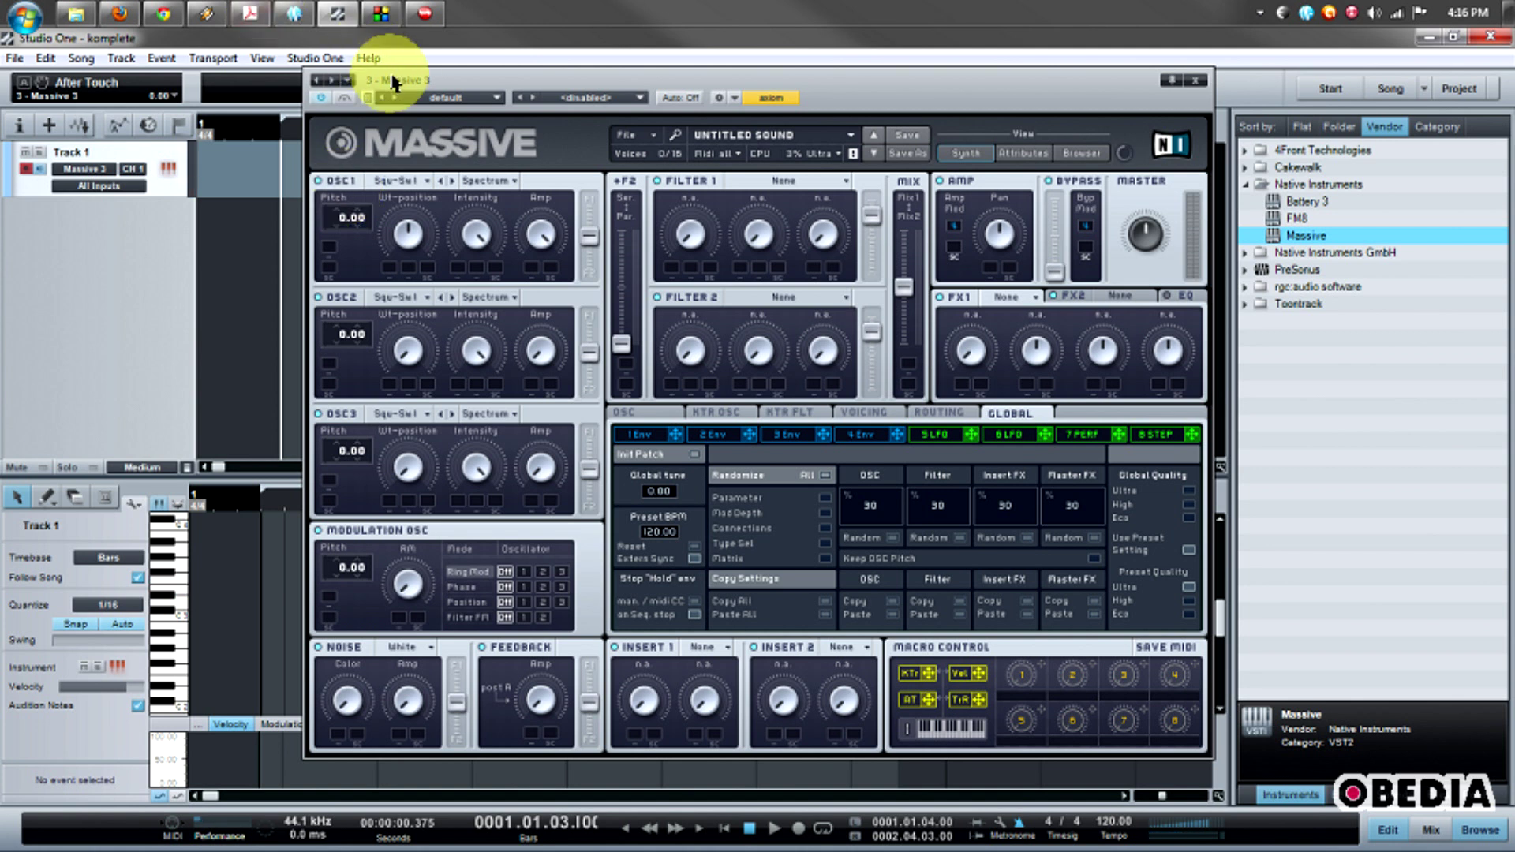
Nudge the opened Massive editor window slightly to the left.
{"action": "left_click_drag", "start_coordinate": [403, 81], "coordinate": [396, 80]}
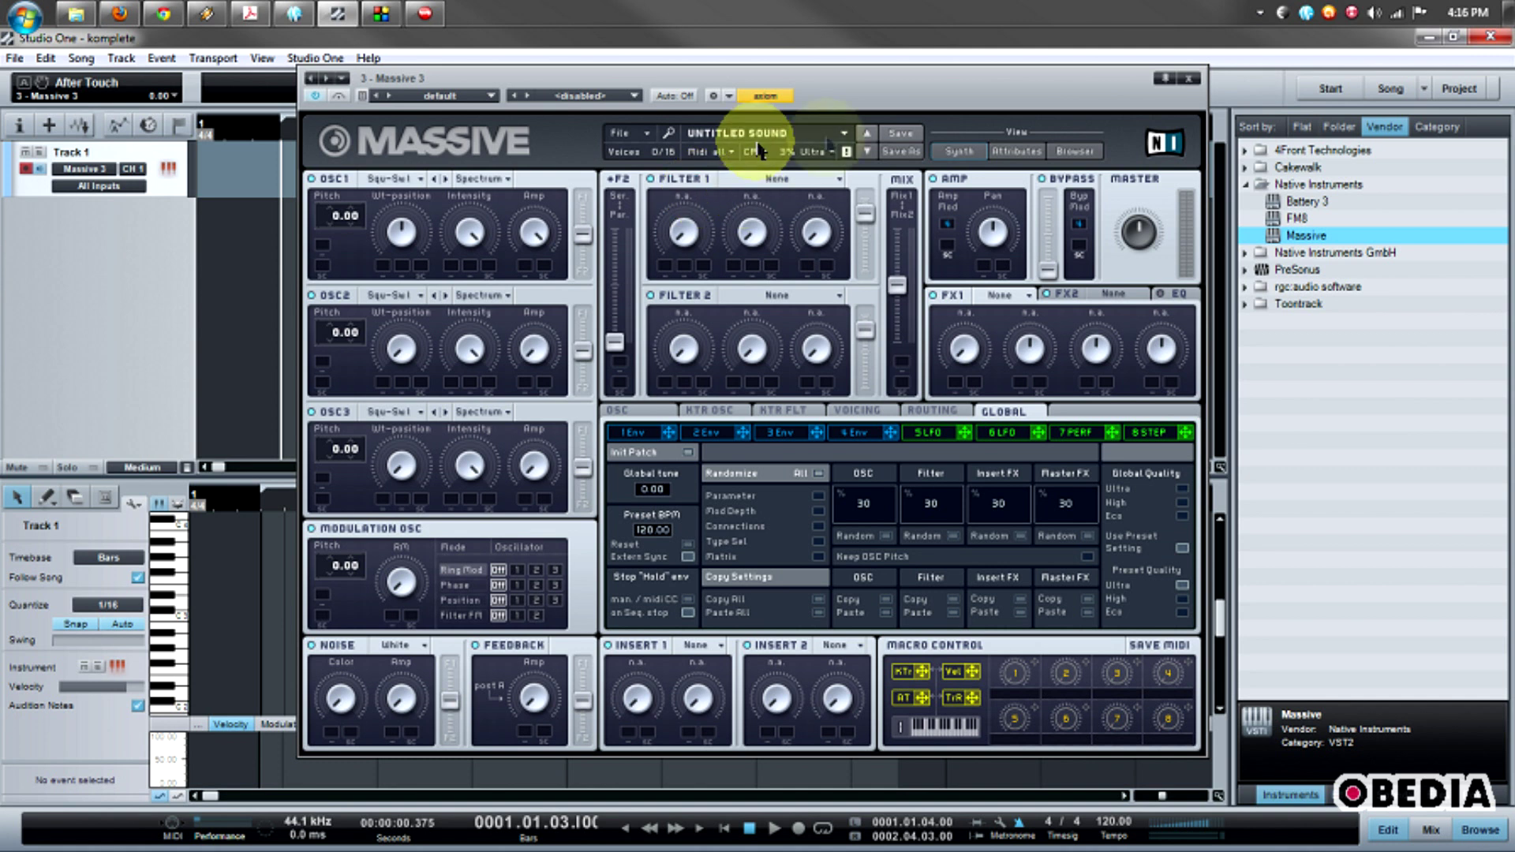
Load the ACCELERATOR preset in Massive and lower its Filter 1 Cutoff knob.
{"action": "left_click", "coordinate": [844, 134]}
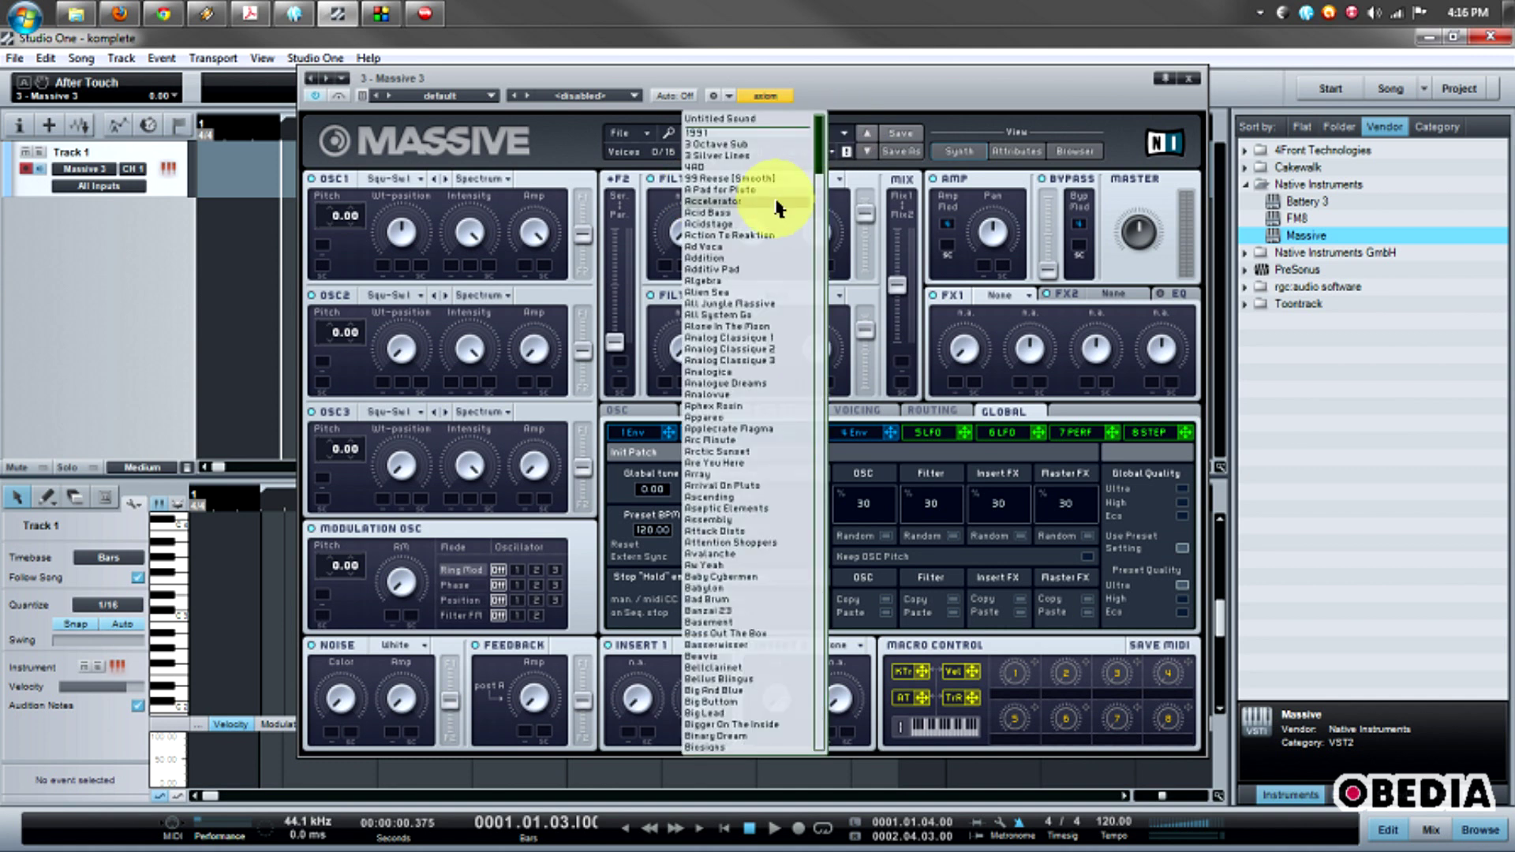
{"action": "left_click", "coordinate": [778, 202]}
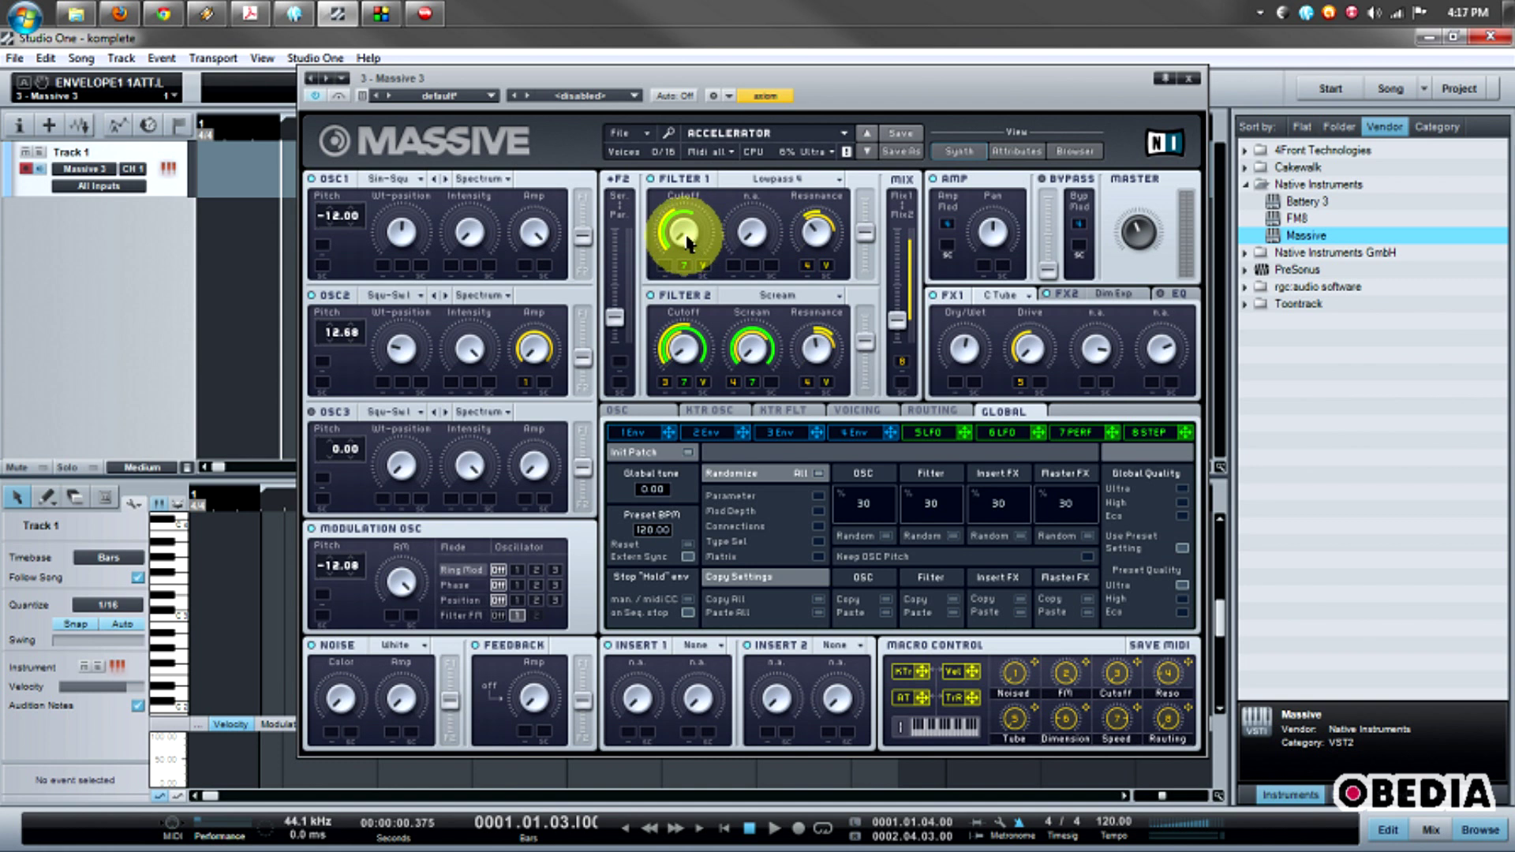
{"action": "mouse_move", "coordinate": [688, 240]}
{"action": "left_mouse_down"}
{"action": "mouse_move", "coordinate": [676, 338]}
{"action": "mouse_move", "coordinate": [676, 253]}
{"action": "left_mouse_up"}
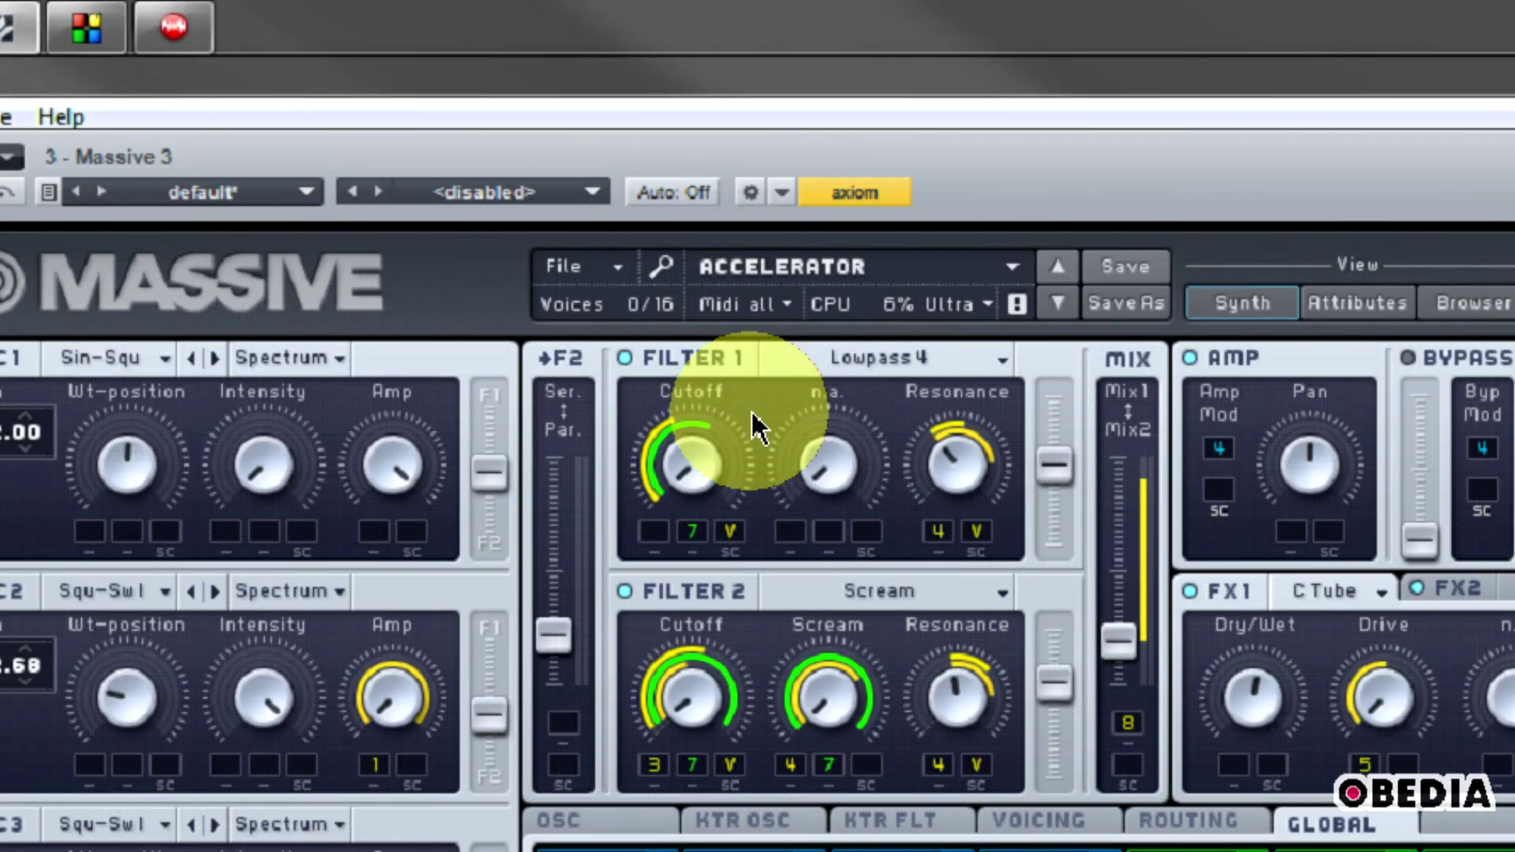
Start Midi Learn on Massive's Filter 1 Cutoff knob from its right-click menu.
{"action": "right_click", "coordinate": [696, 460]}
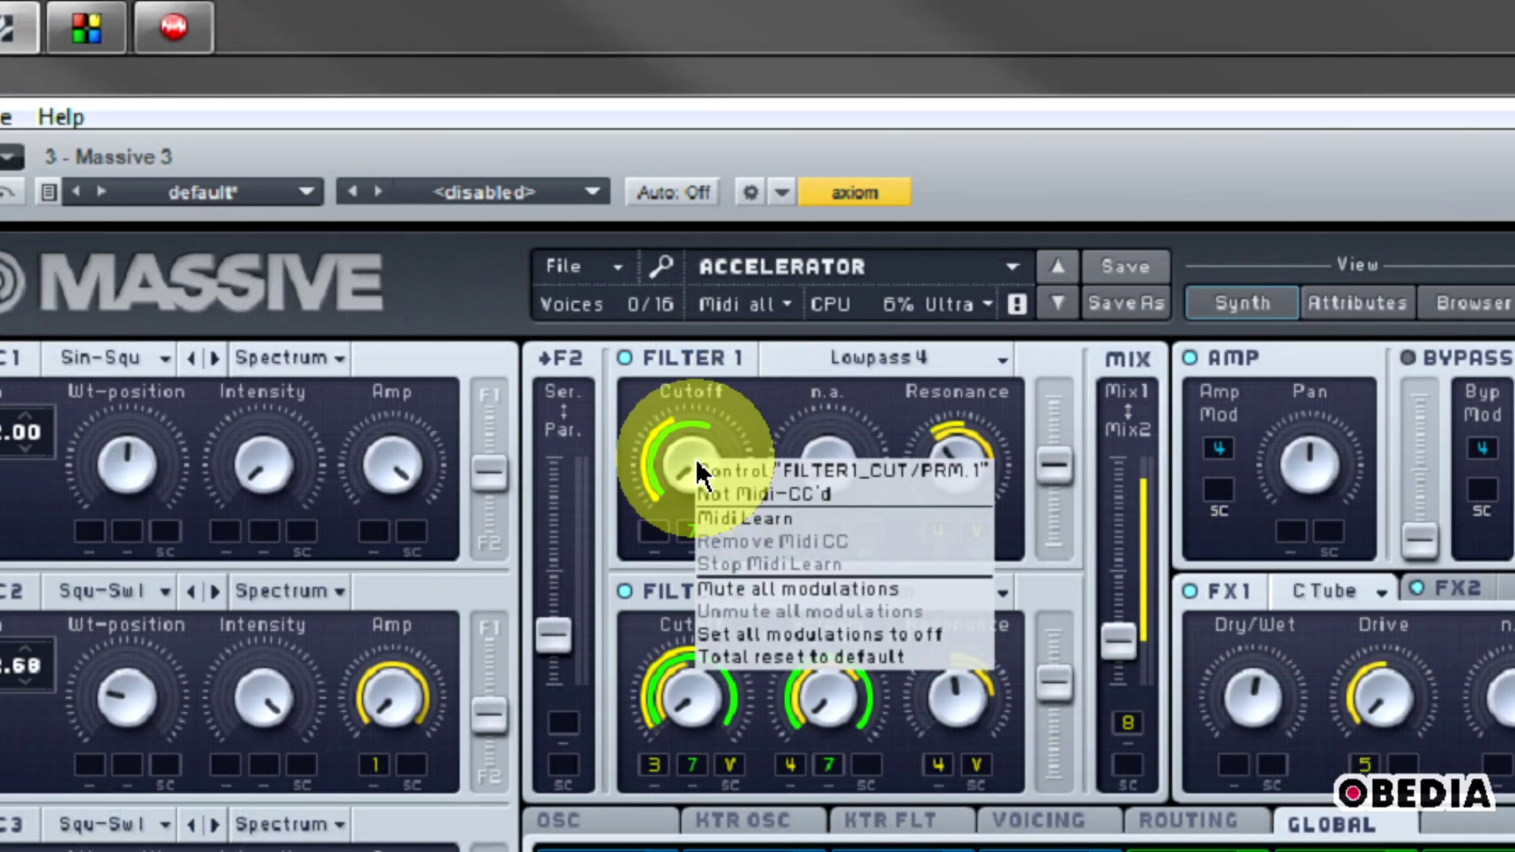
{"action": "left_click", "coordinate": [761, 519]}
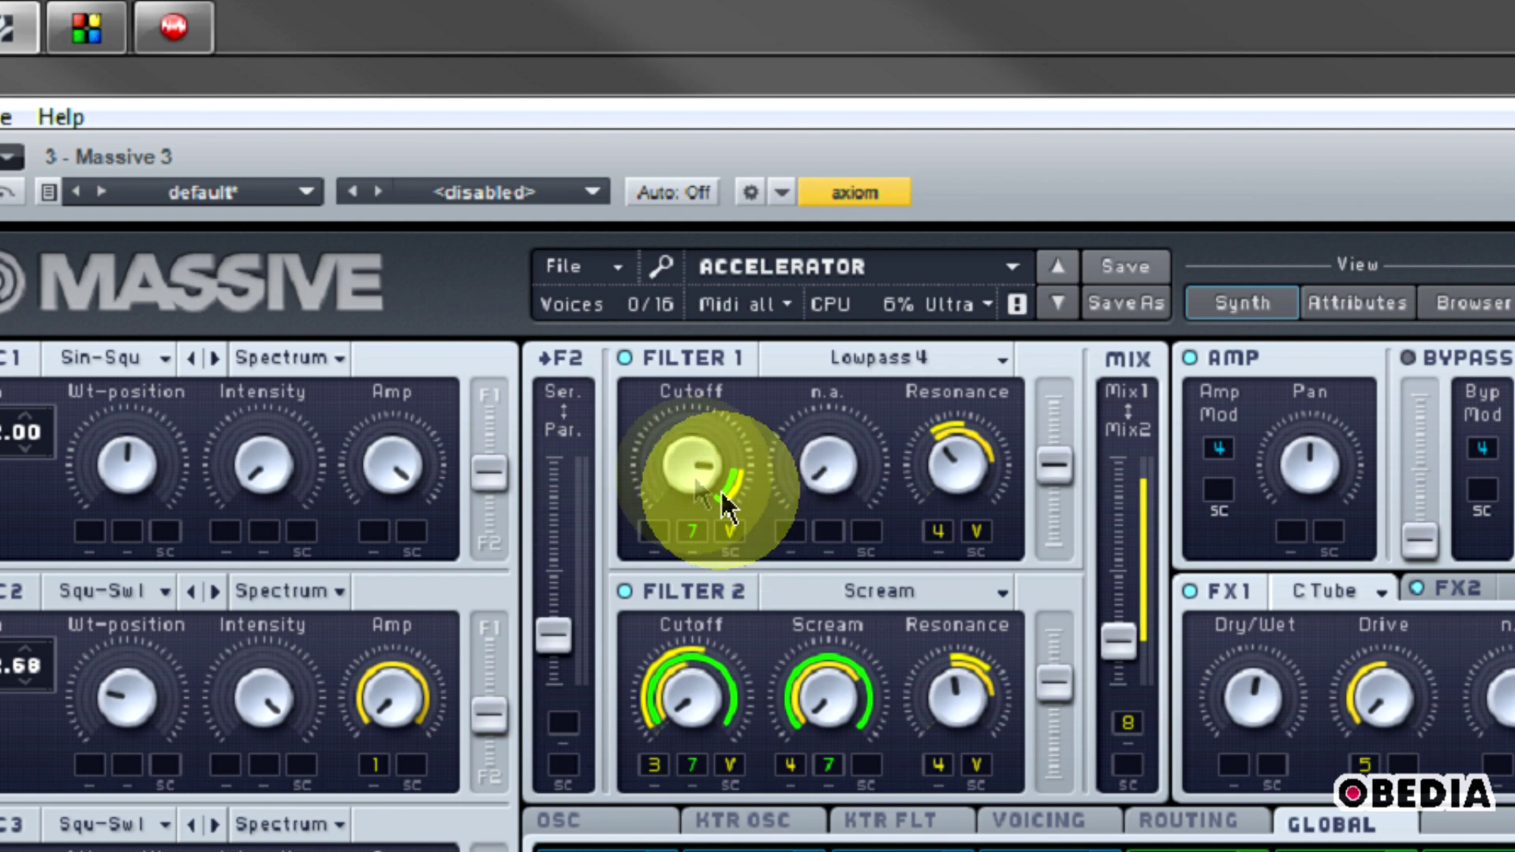
{"action": "right_click", "coordinate": [691, 466]}
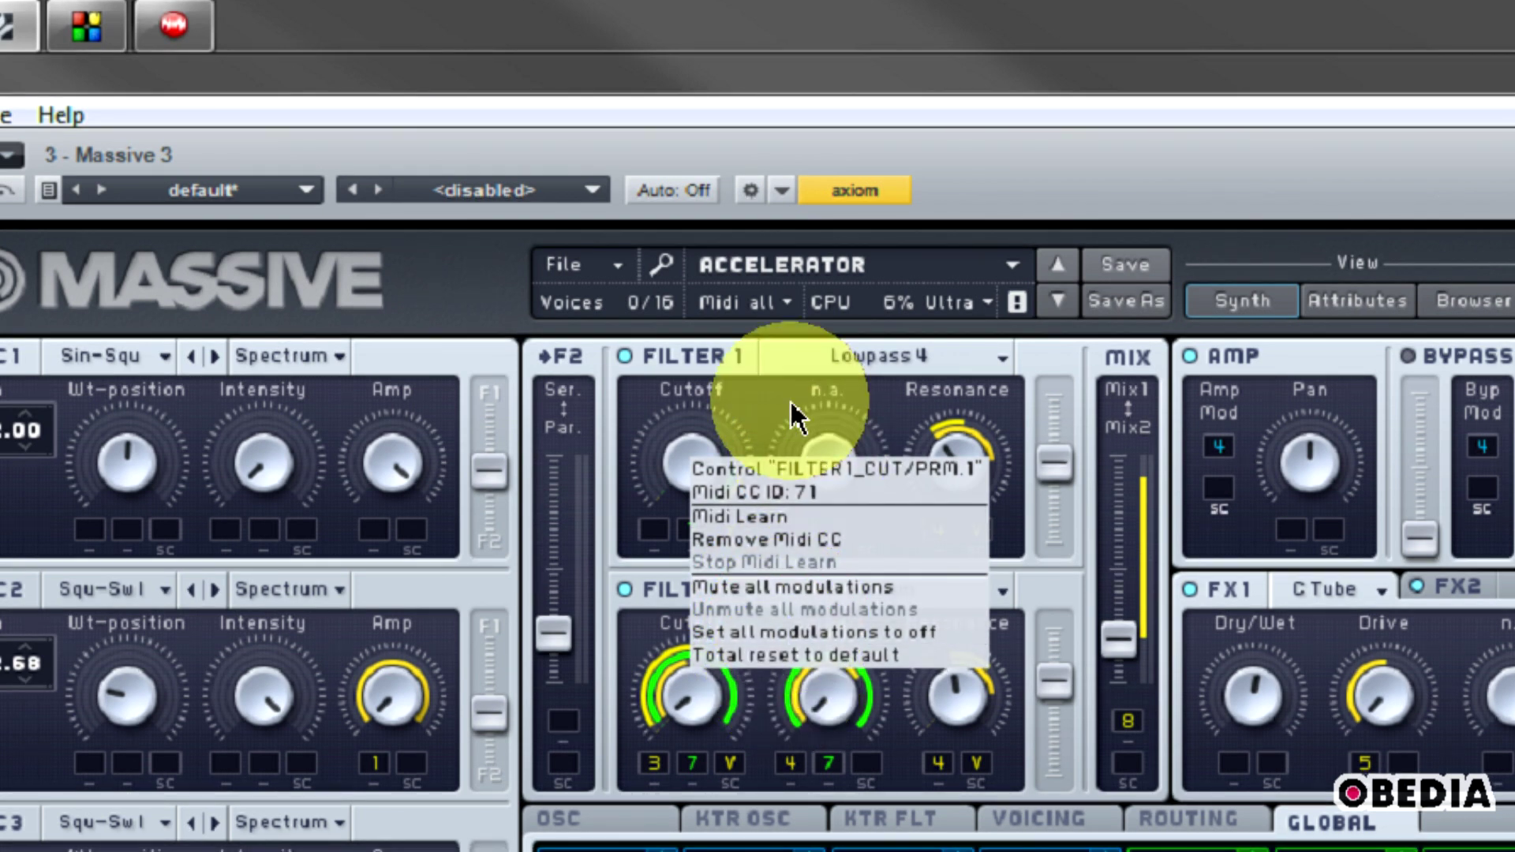
{"action": "left_click", "coordinate": [760, 401]}
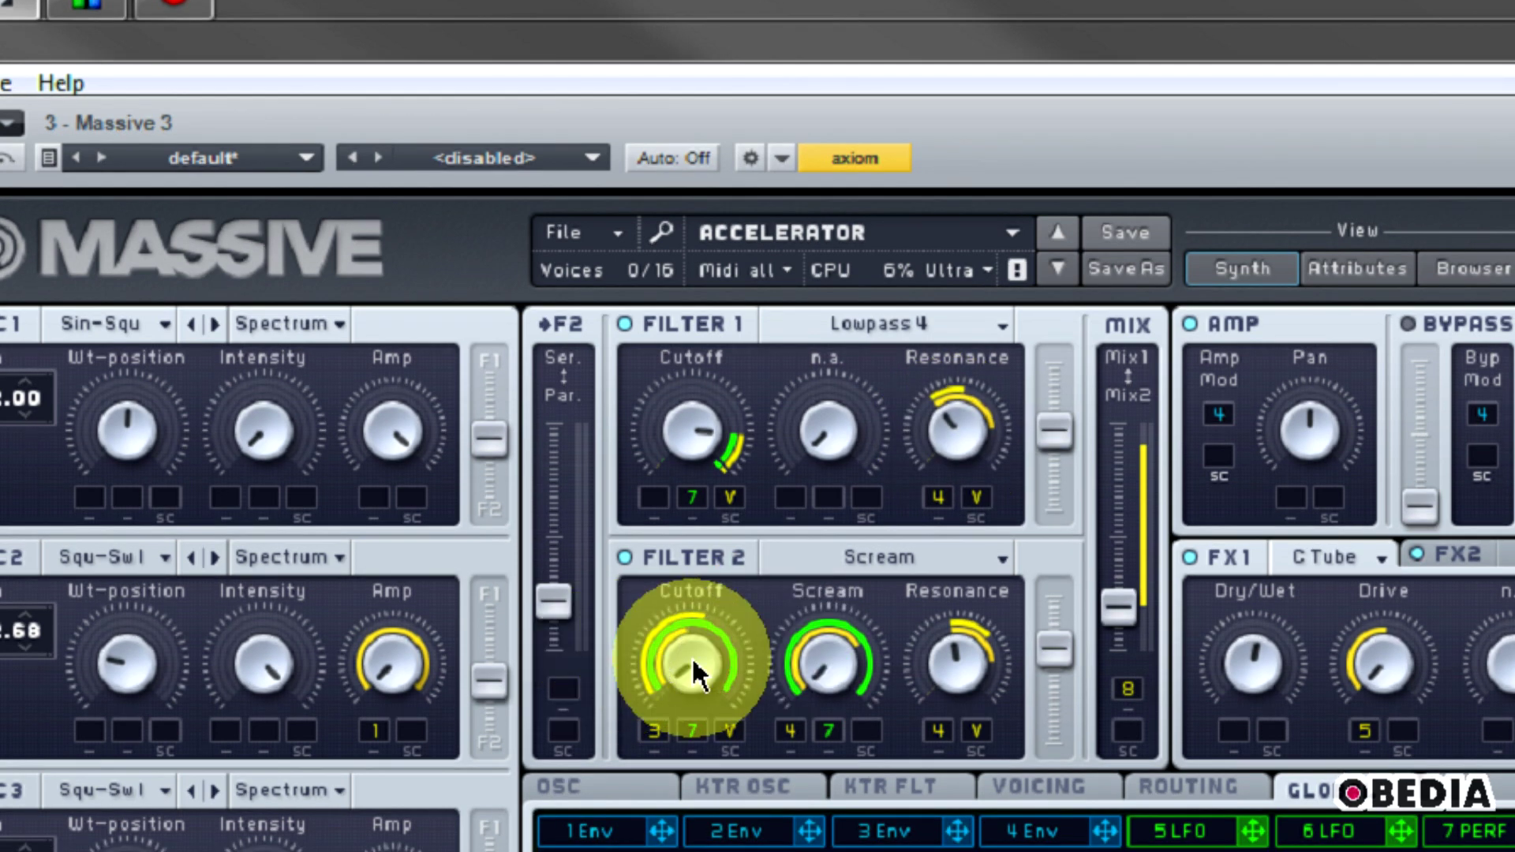
Put Massive's Filter 2 Cutoff knob into Midi Learn from its right-click menu.
{"action": "right_click", "coordinate": [693, 663]}
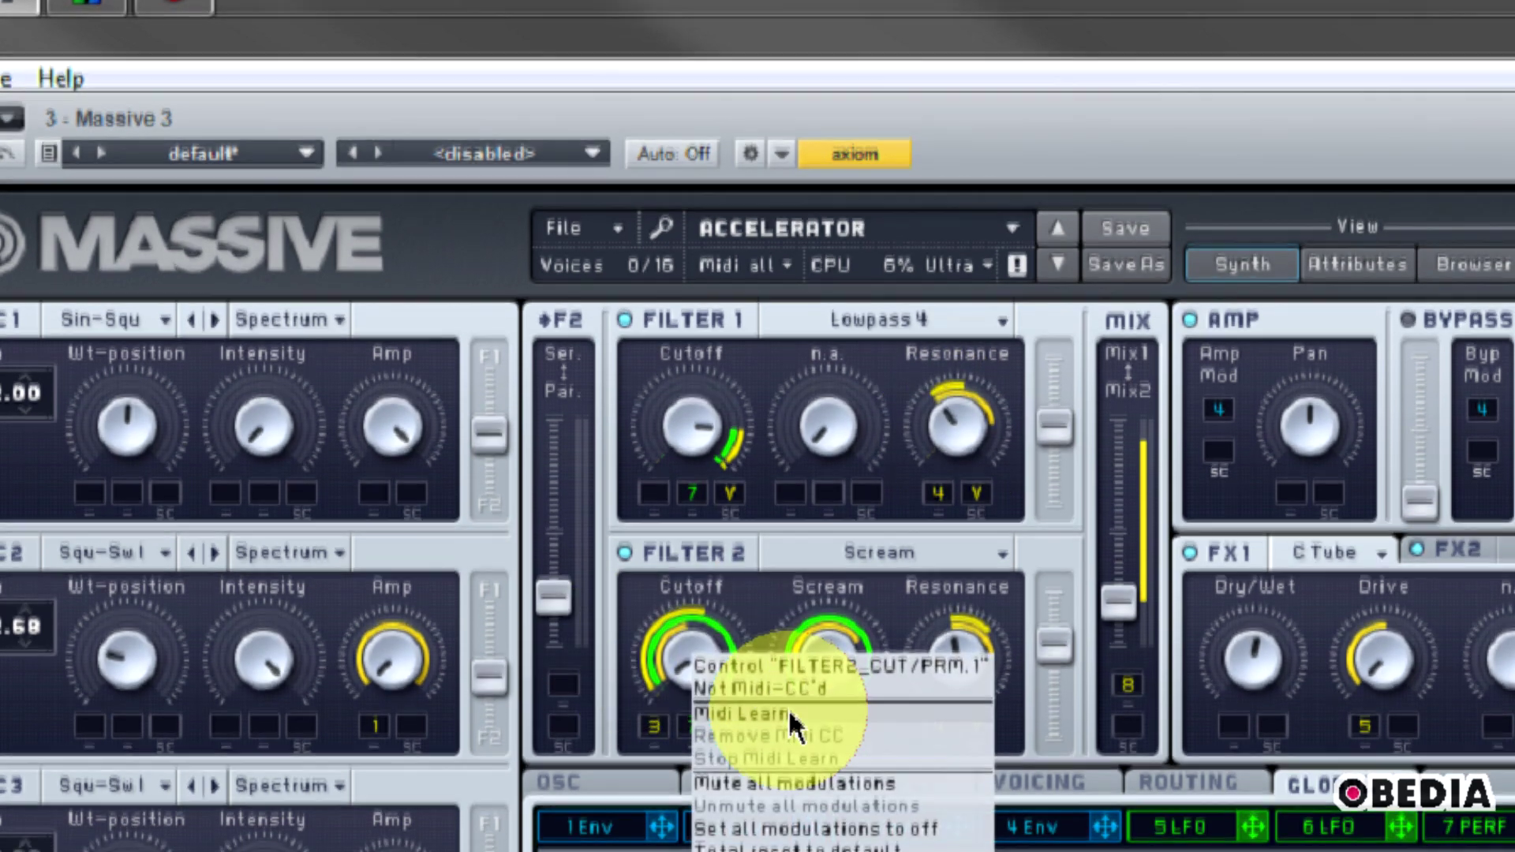
{"action": "left_click", "coordinate": [781, 714]}
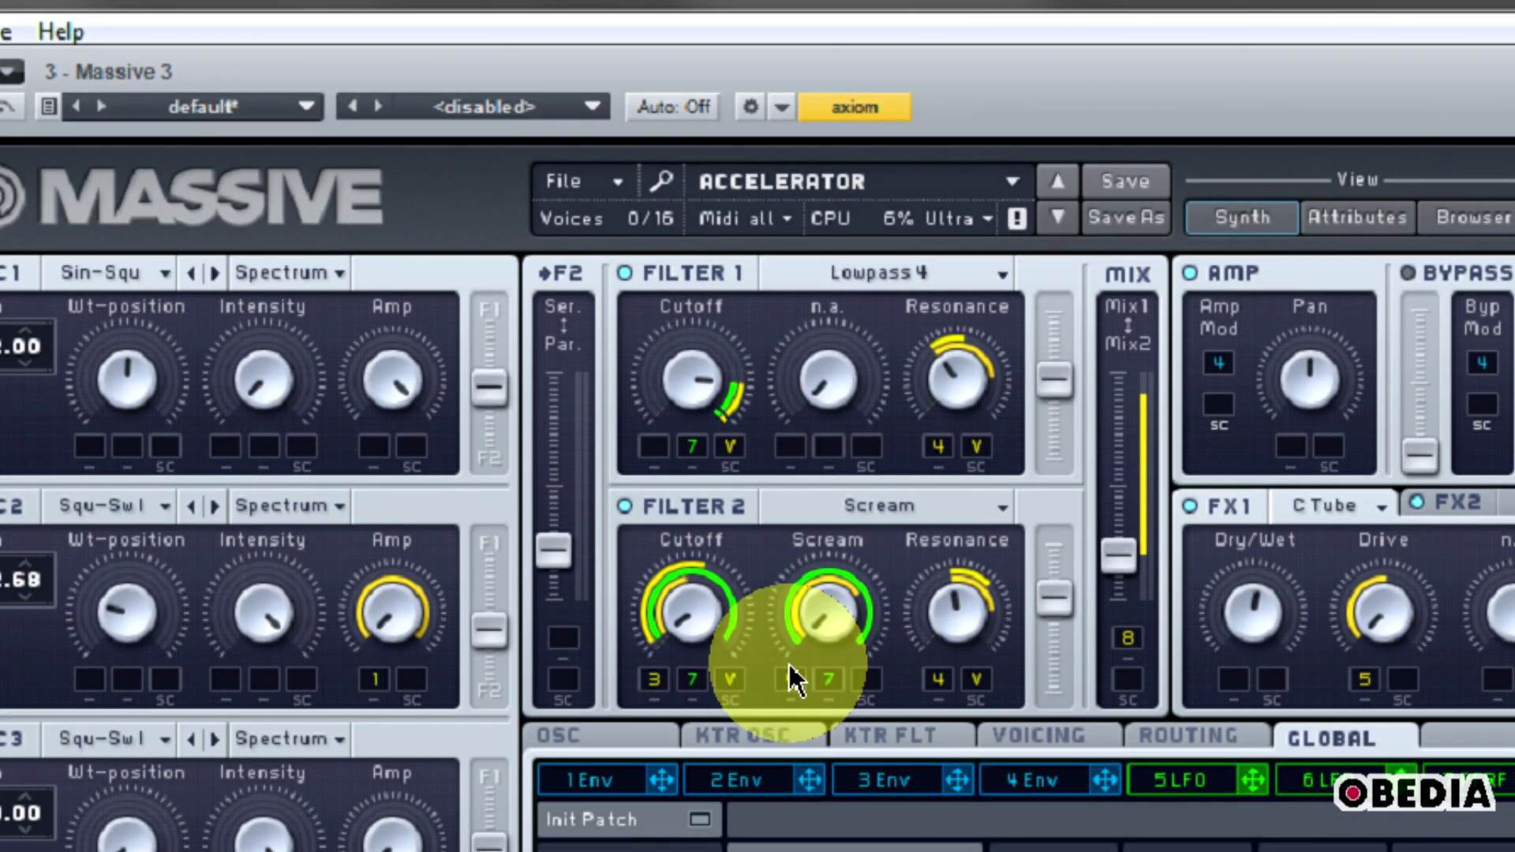
{"action": "left_click", "coordinate": [788, 667]}
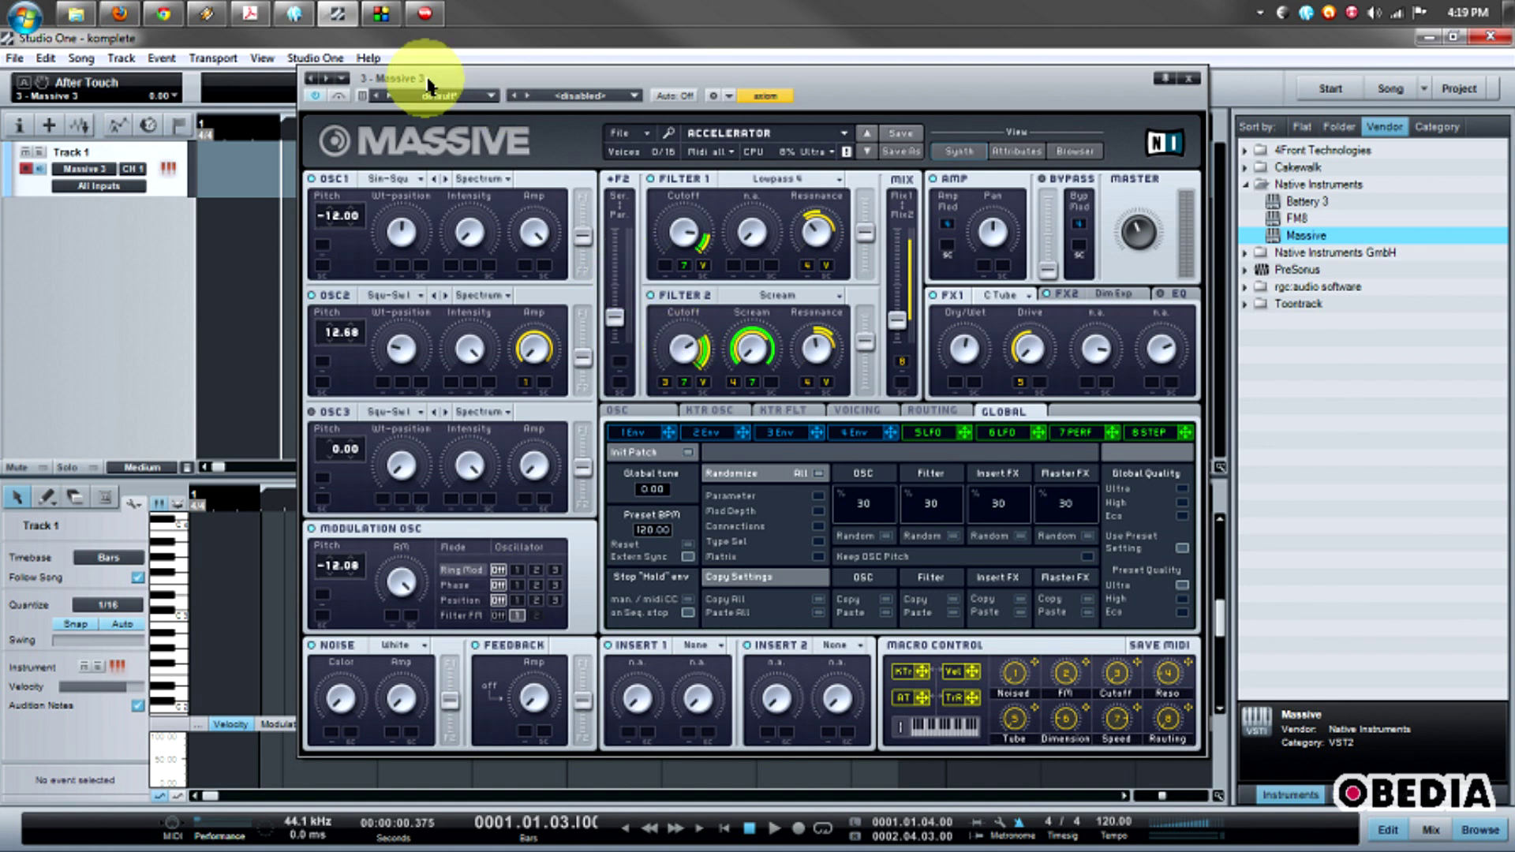
Drag the Massive editor by its title bar slightly up and to the left.
{"action": "left_click_drag", "start_coordinate": [428, 85], "coordinate": [411, 72]}
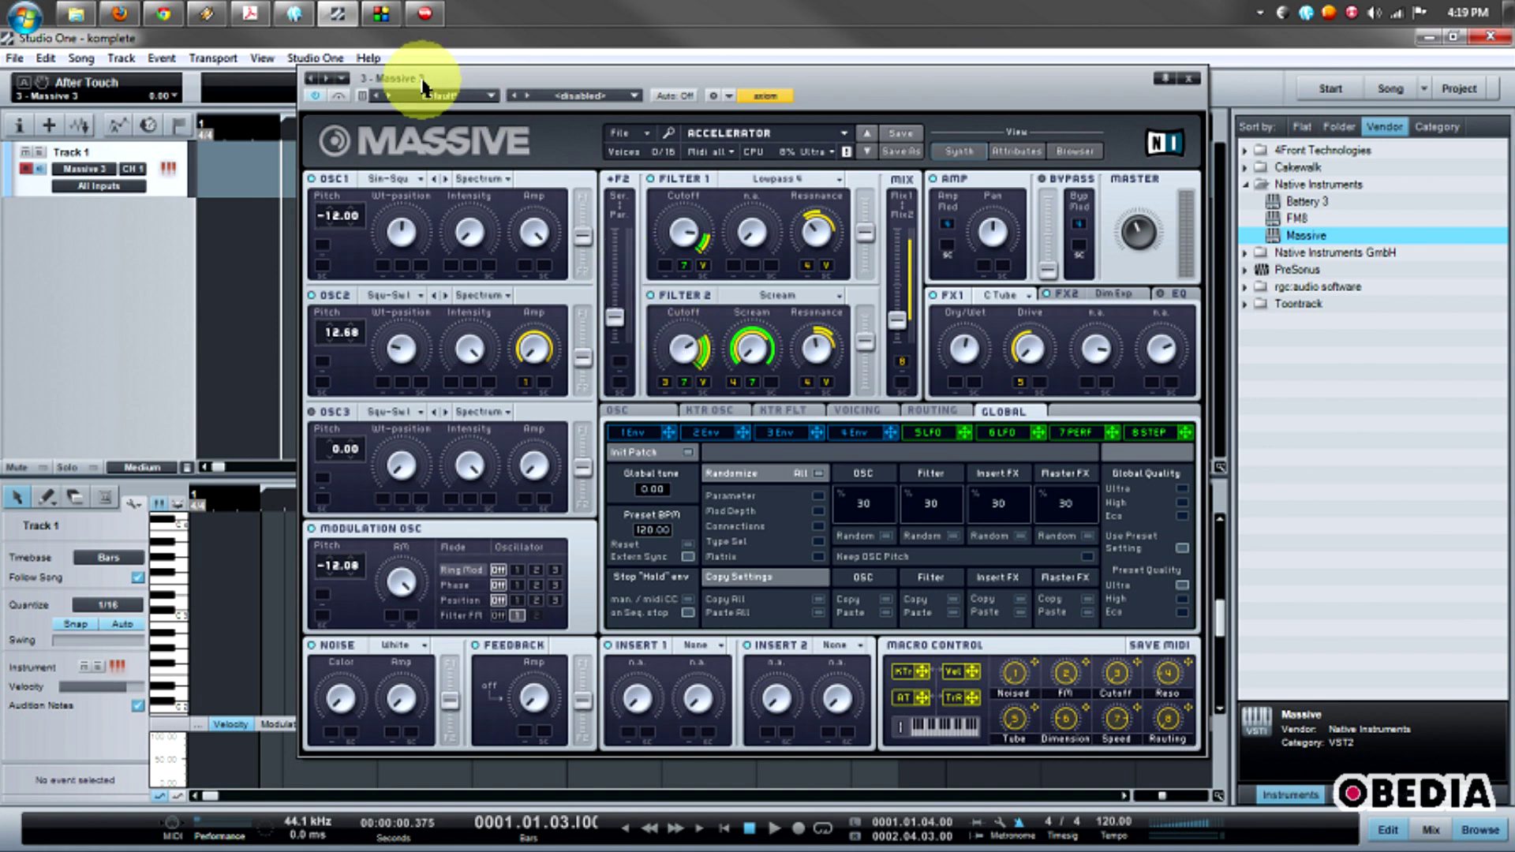